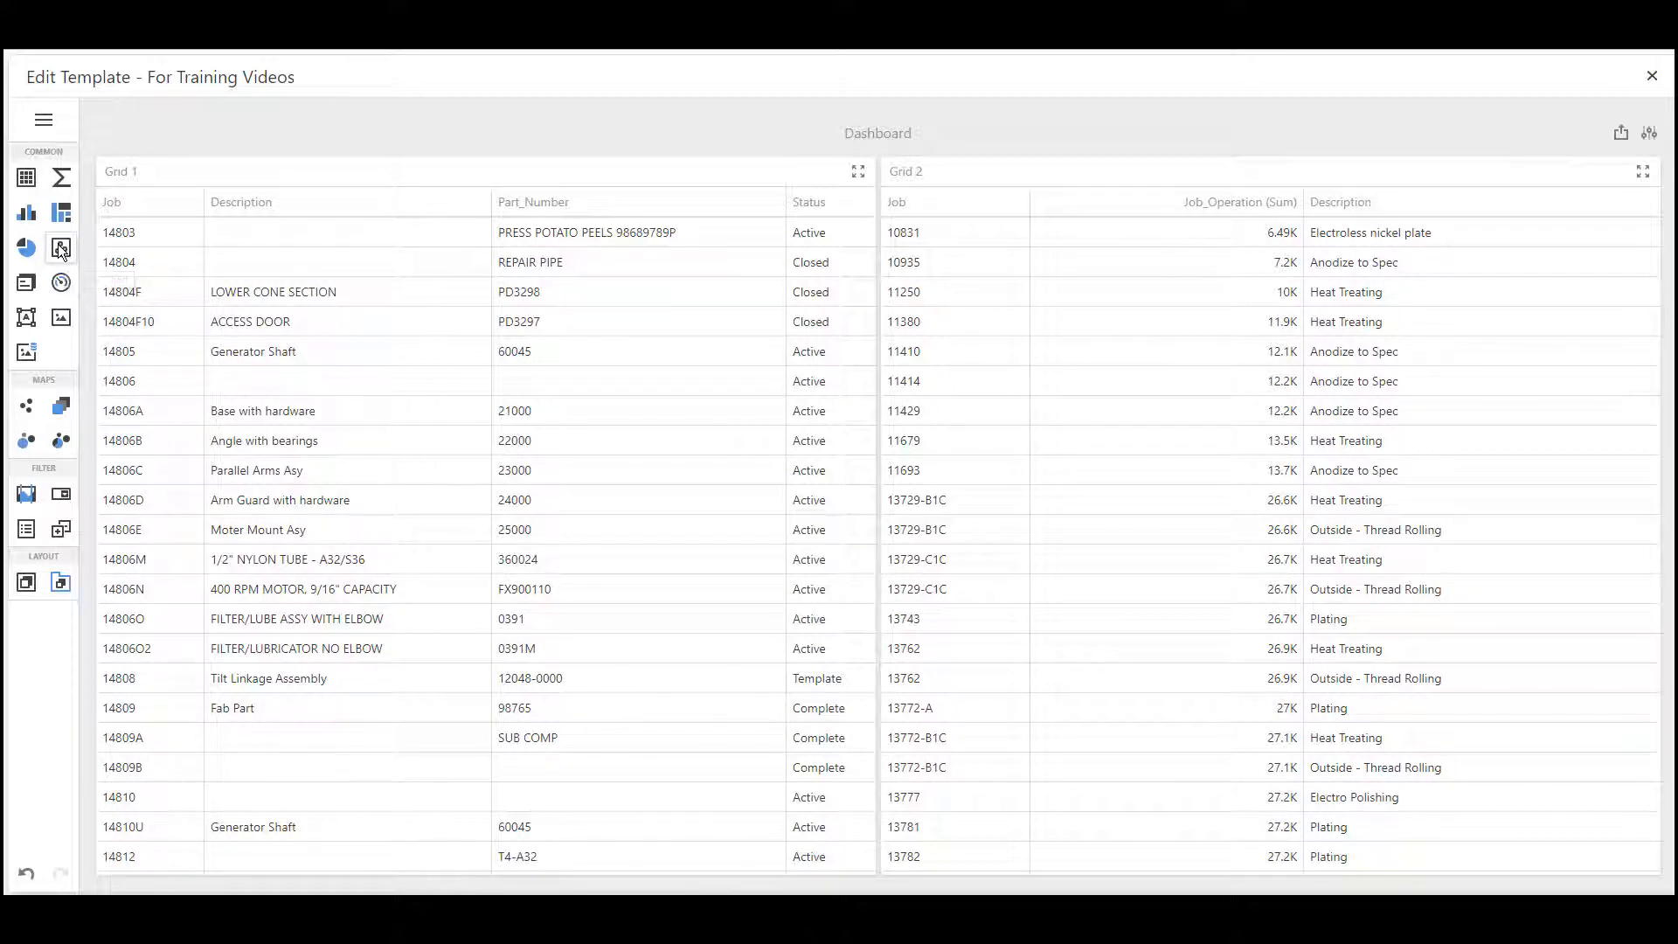
Add a scatter chart to the dashboard and bind its X-axis to the Customer field, summarised by count
{"action": "left_click", "coordinate": [61, 249]}
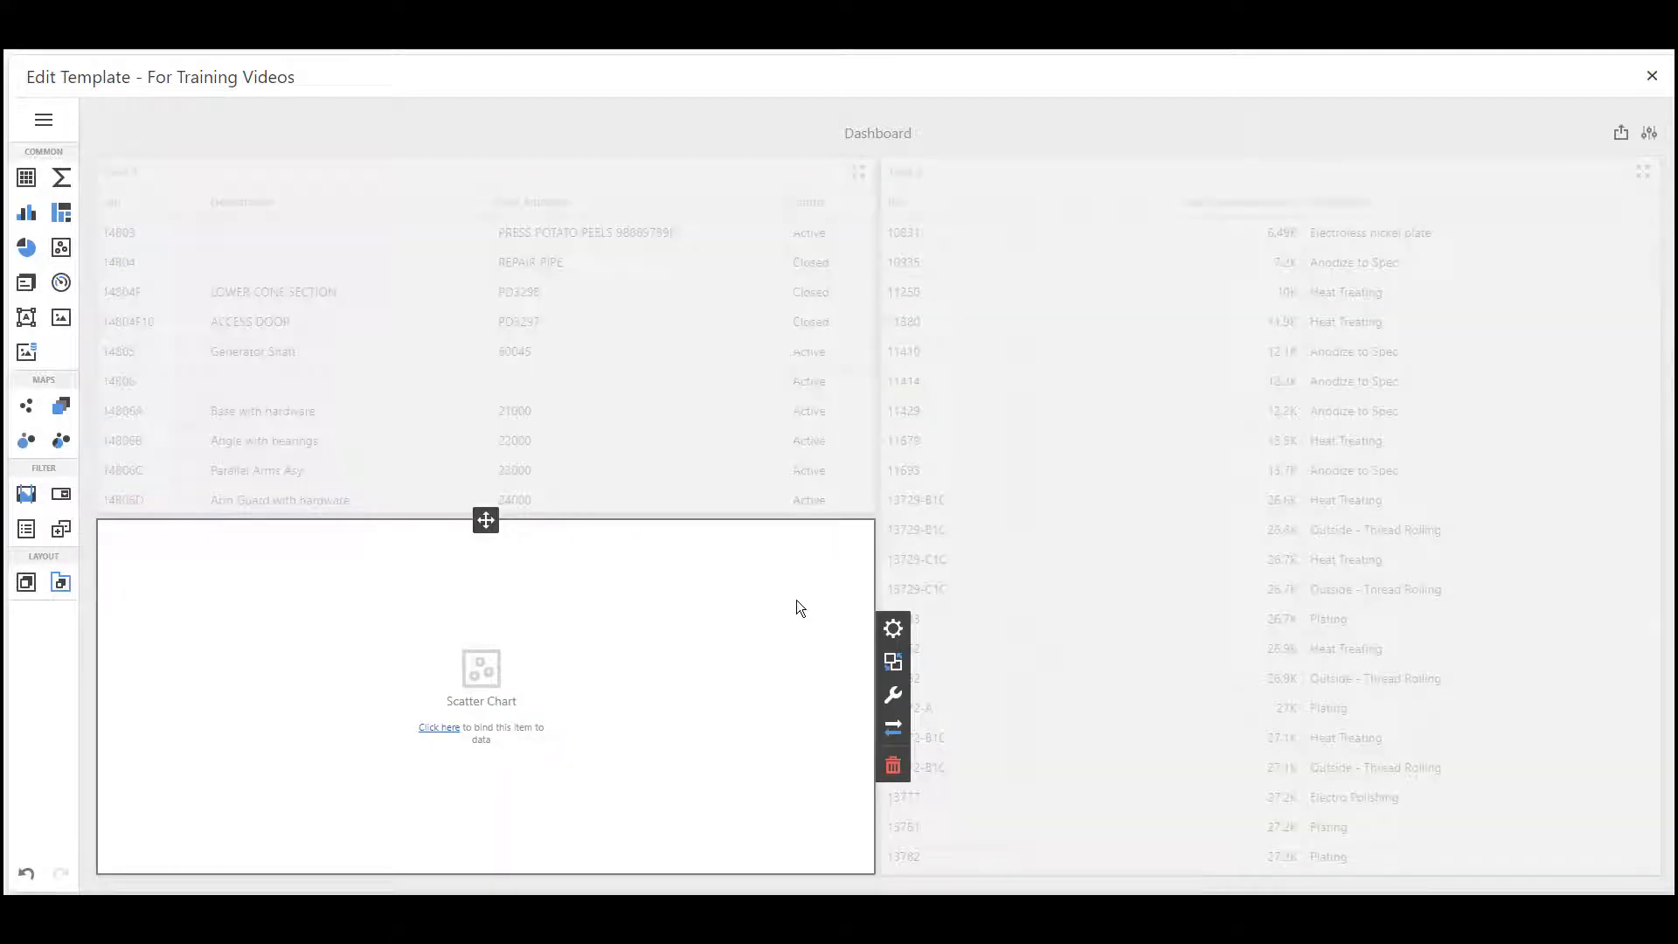
{"action": "left_click", "coordinate": [893, 629]}
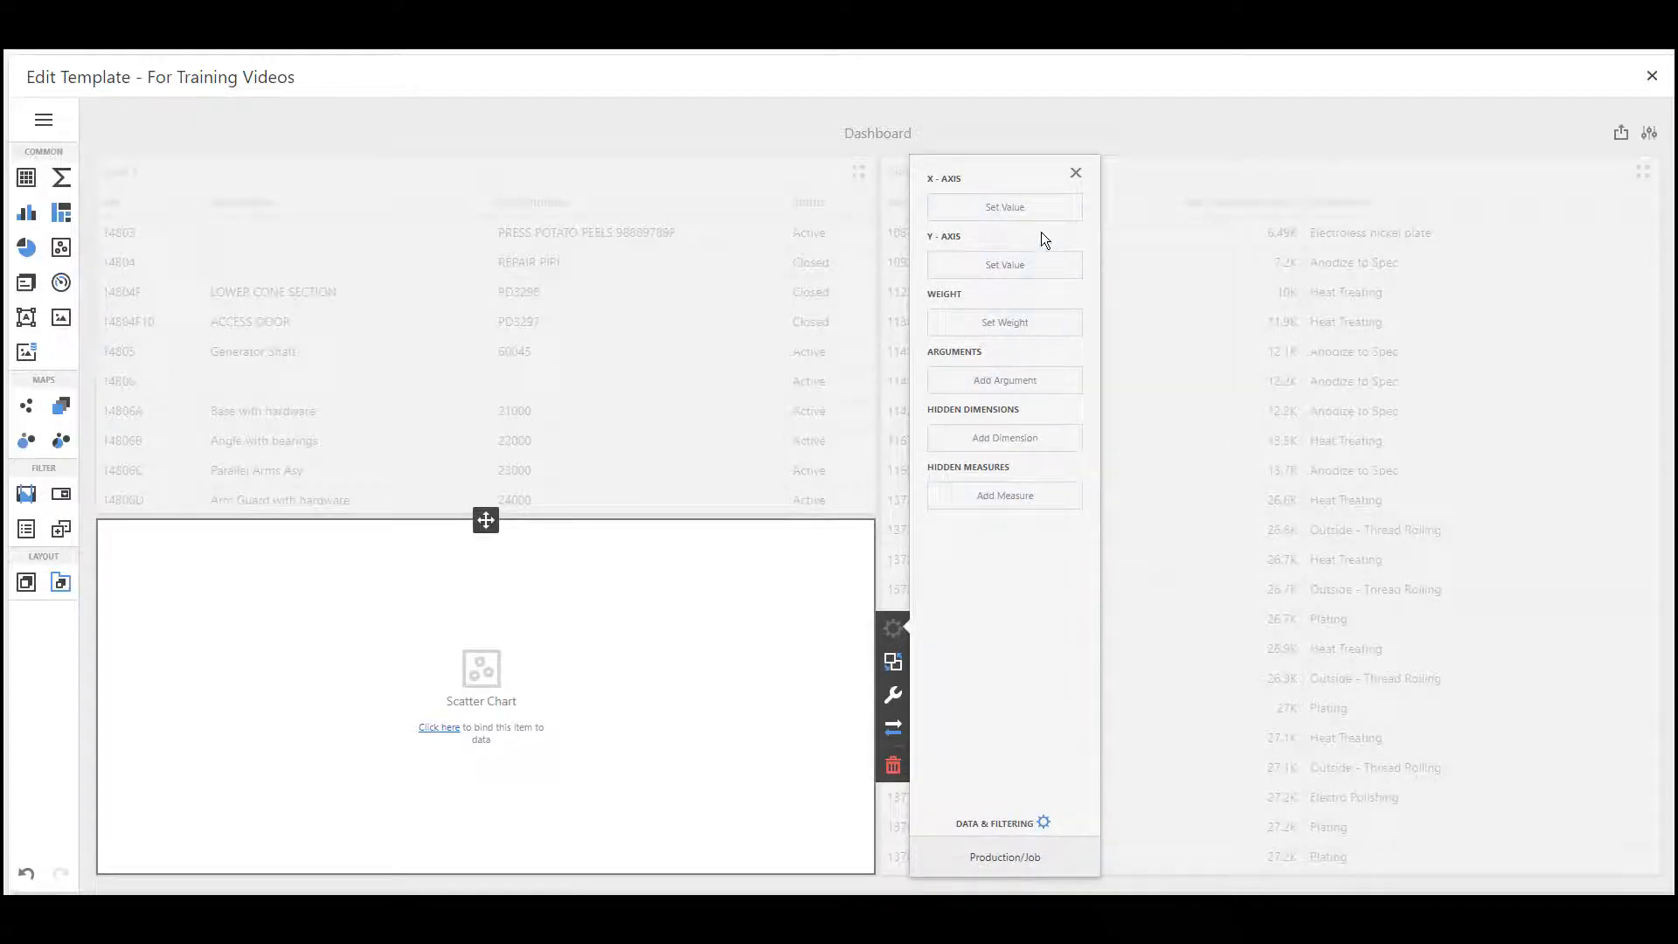
{"action": "left_click", "coordinate": [1040, 207]}
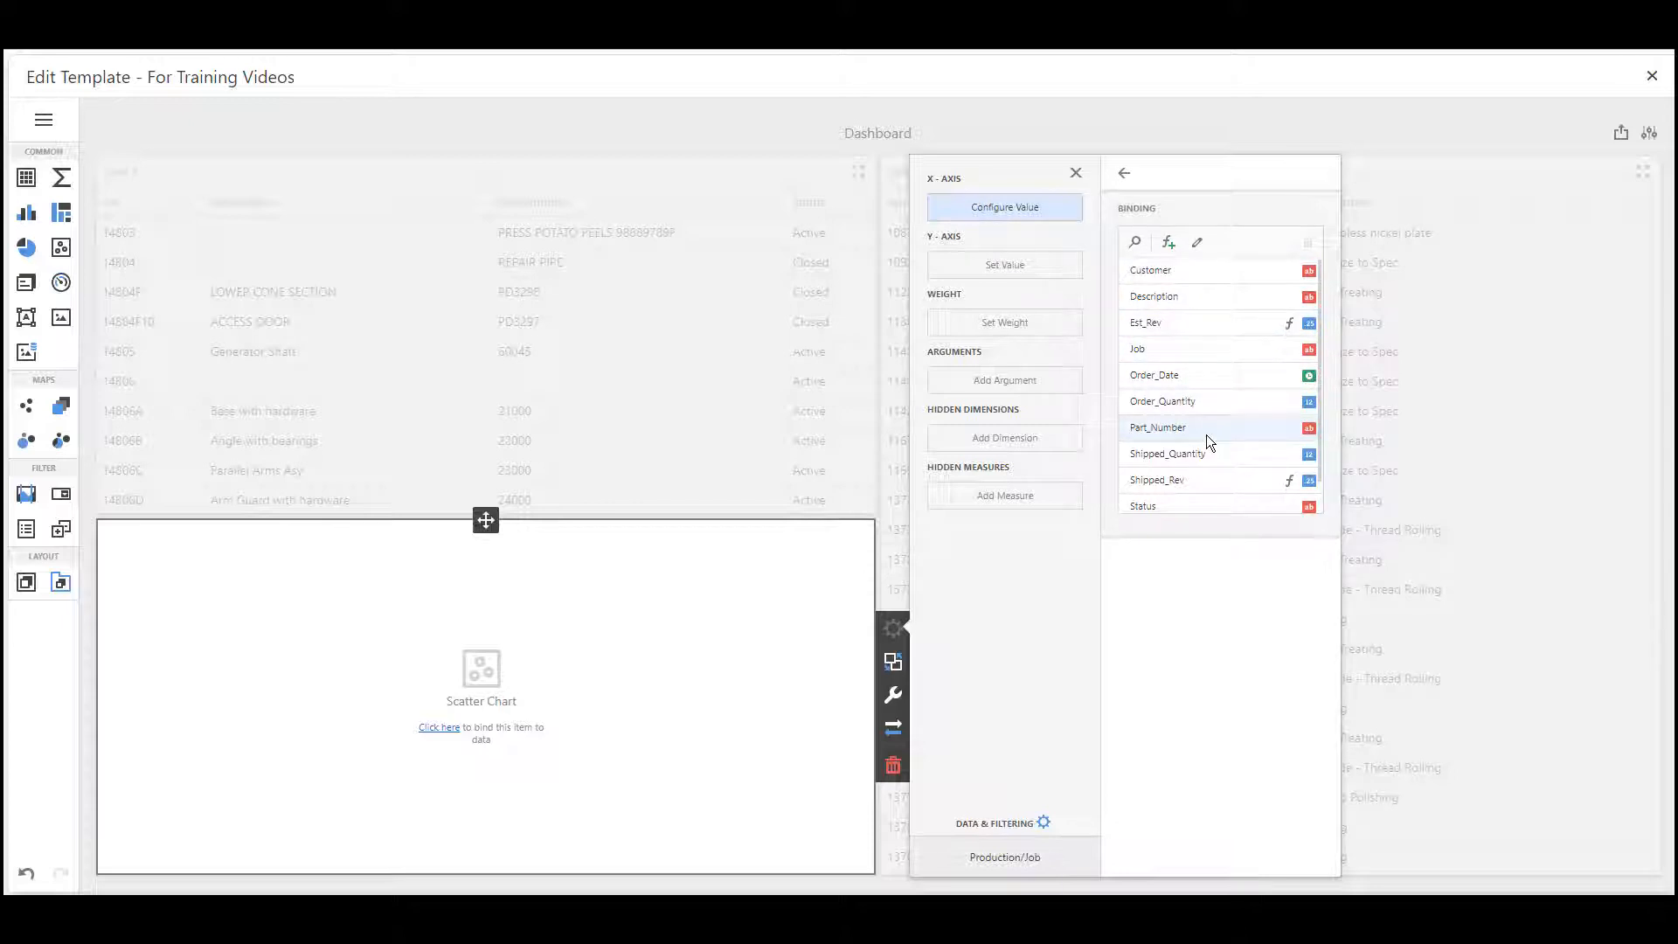
{"action": "left_click", "coordinate": [1180, 374]}
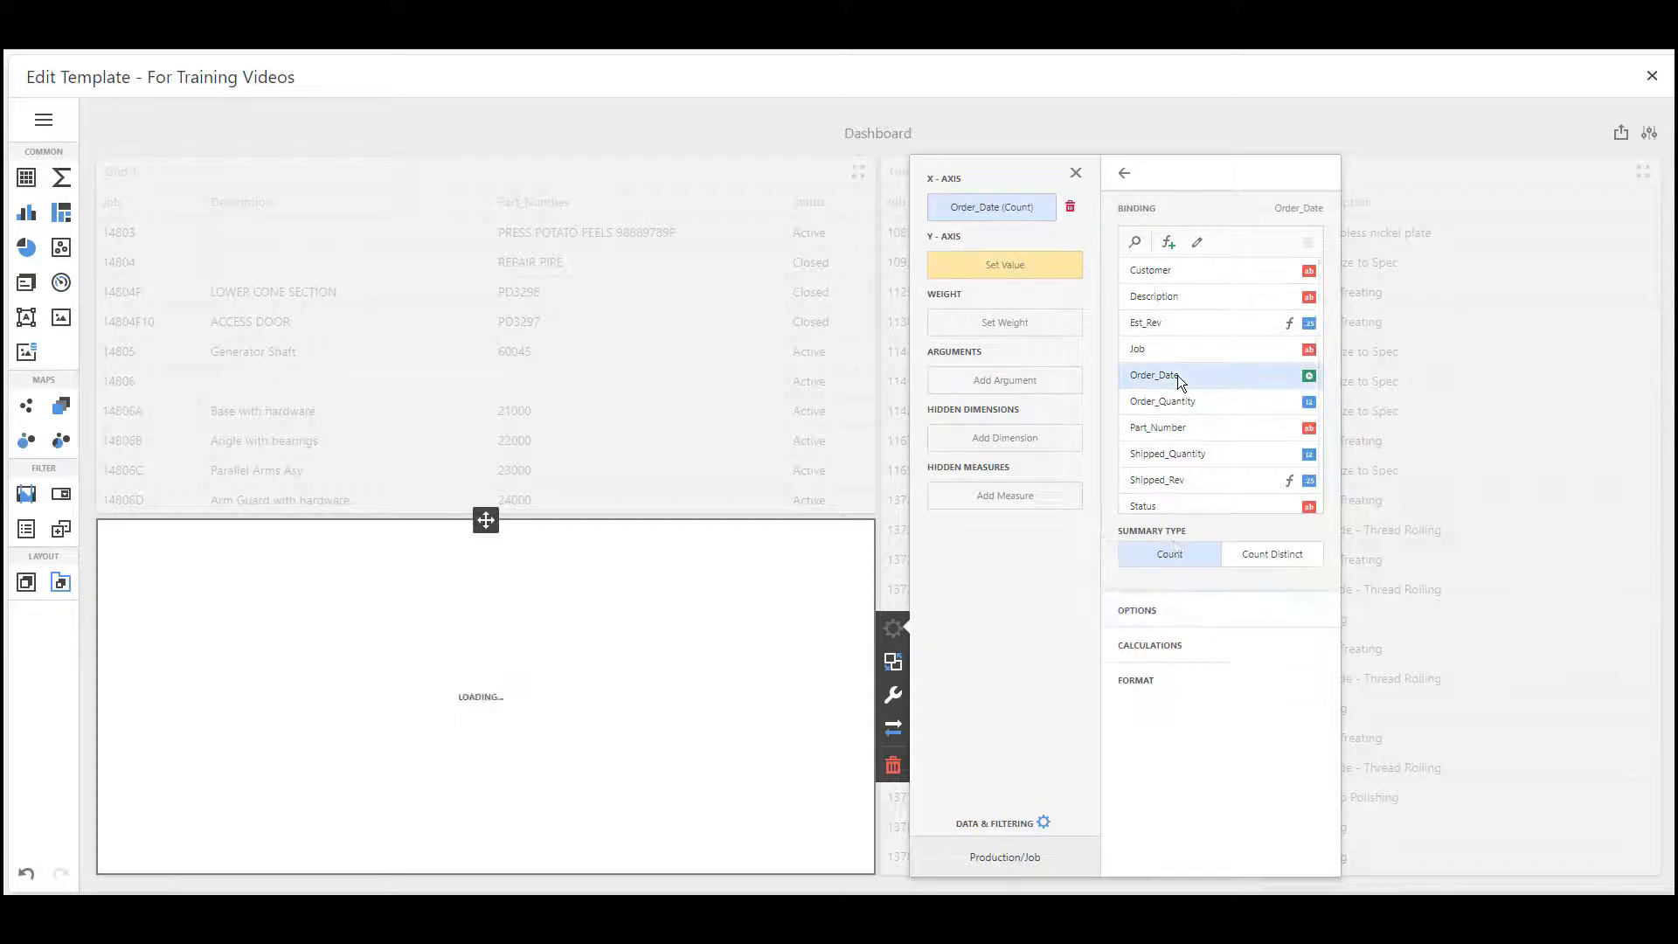
{"action": "left_click", "coordinate": [1182, 275]}
Bind the scatter chart's Y-axis to Job (Count) and its weight to Order_Quantity (Sum)
{"action": "left_click", "coordinate": [1023, 267]}
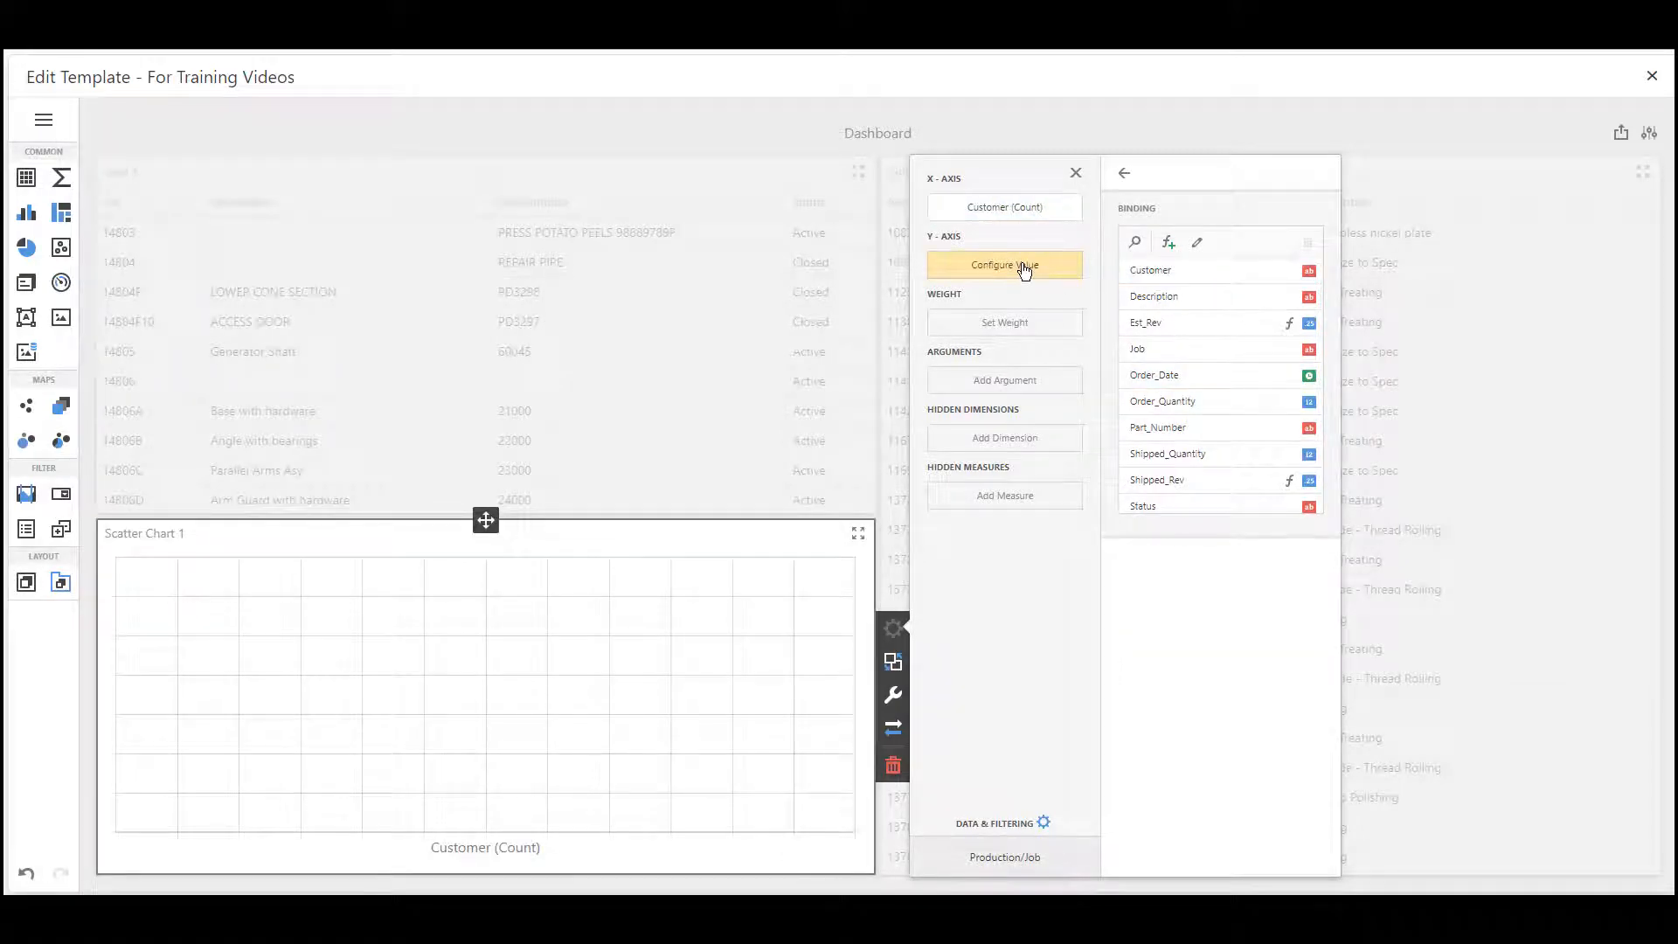
{"action": "left_click", "coordinate": [1188, 349]}
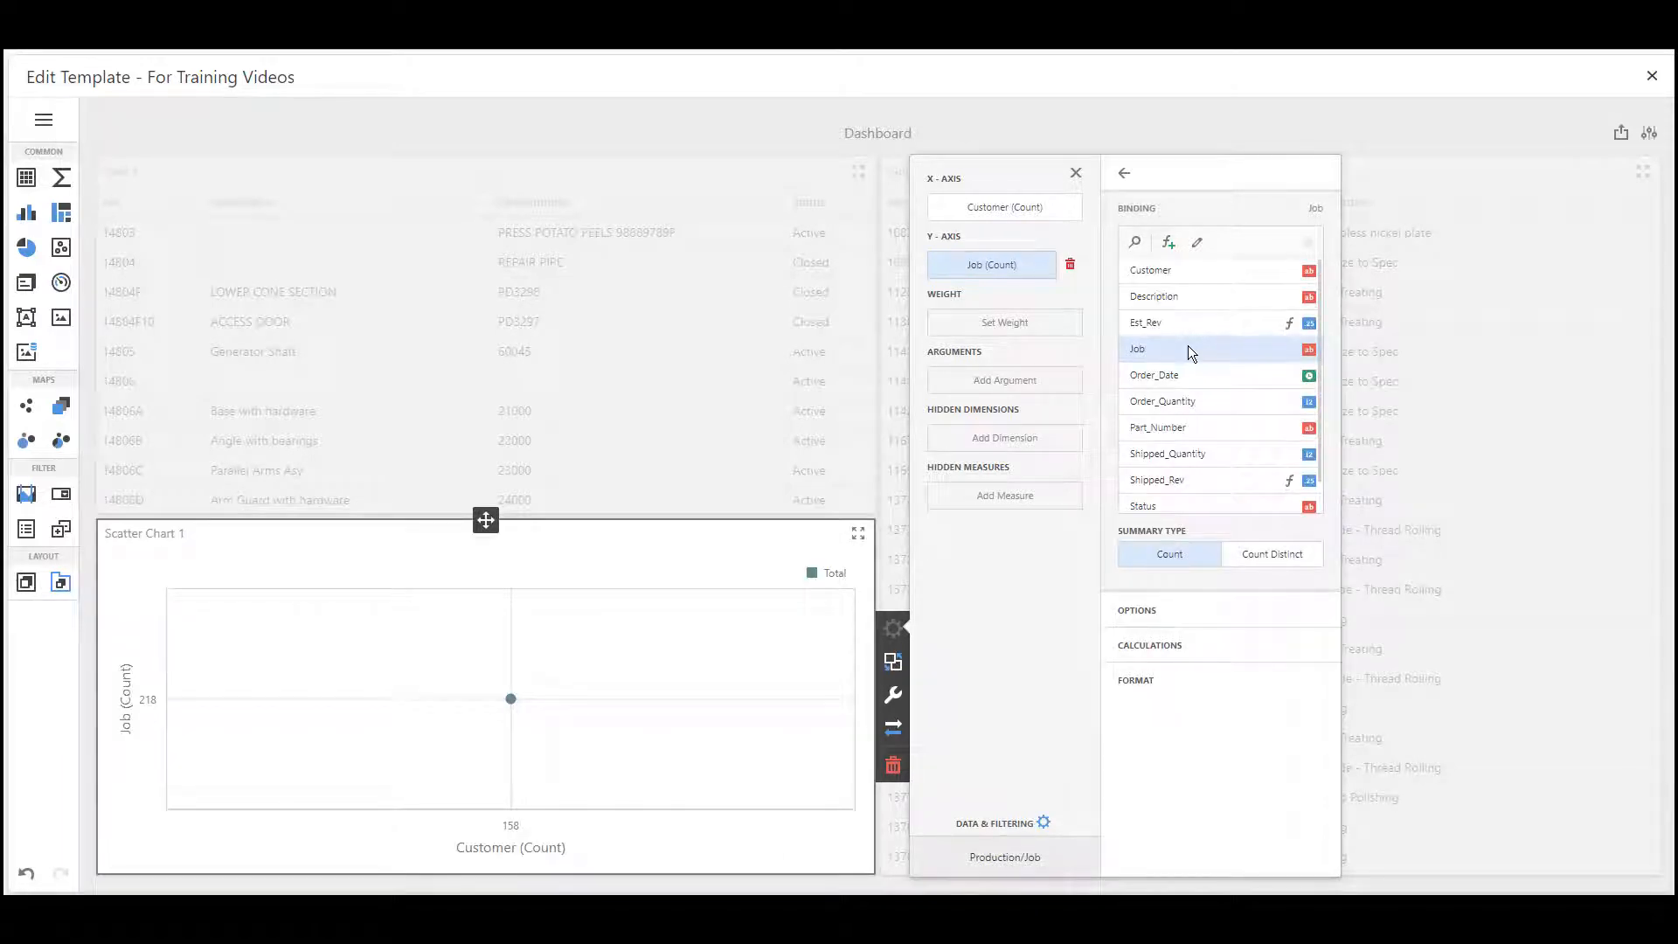
{"action": "left_click", "coordinate": [1049, 337]}
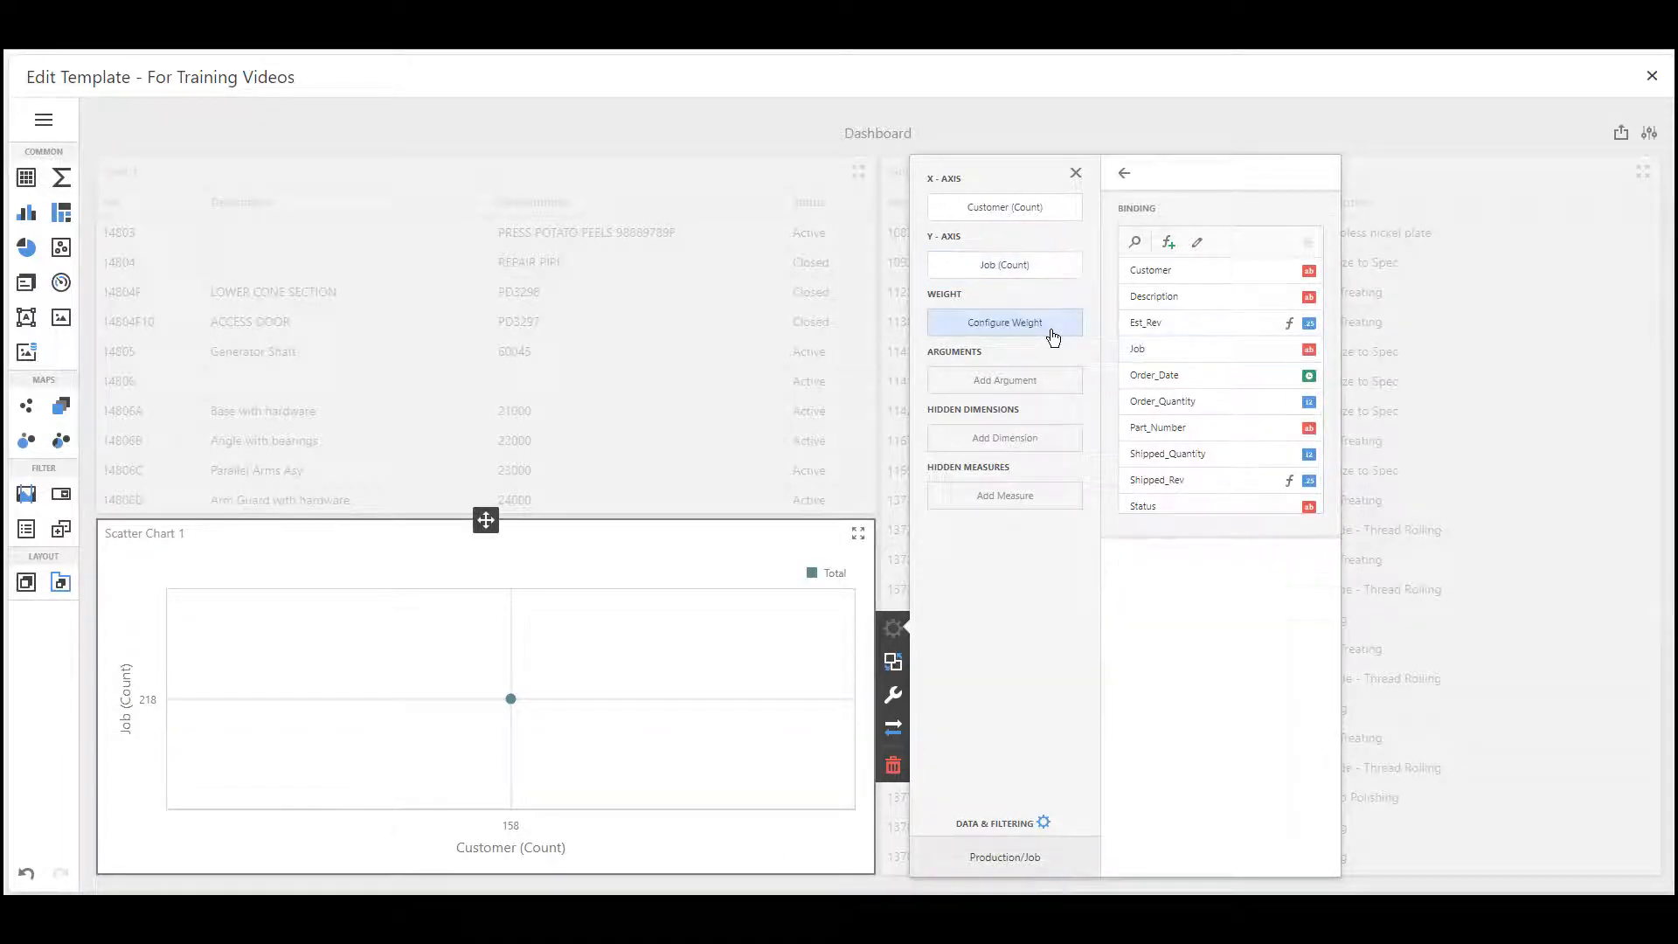
{"action": "left_click", "coordinate": [1204, 402]}
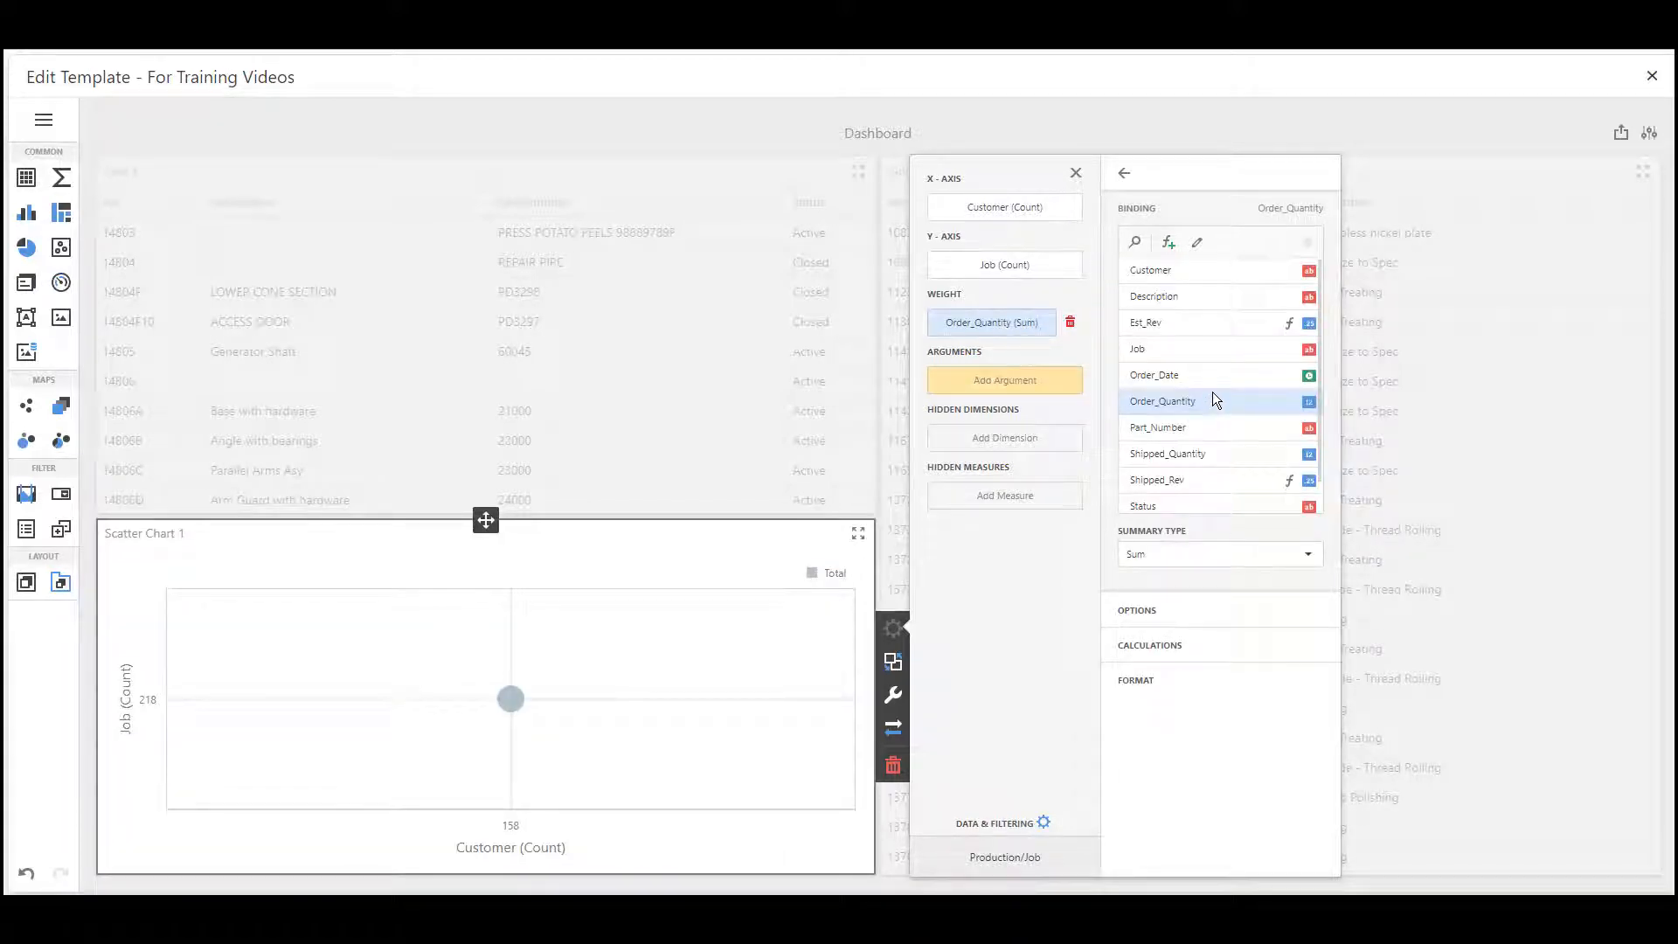
Add Status as the scatter chart's argument and inspect the resulting bubbles
{"action": "left_click", "coordinate": [1062, 393]}
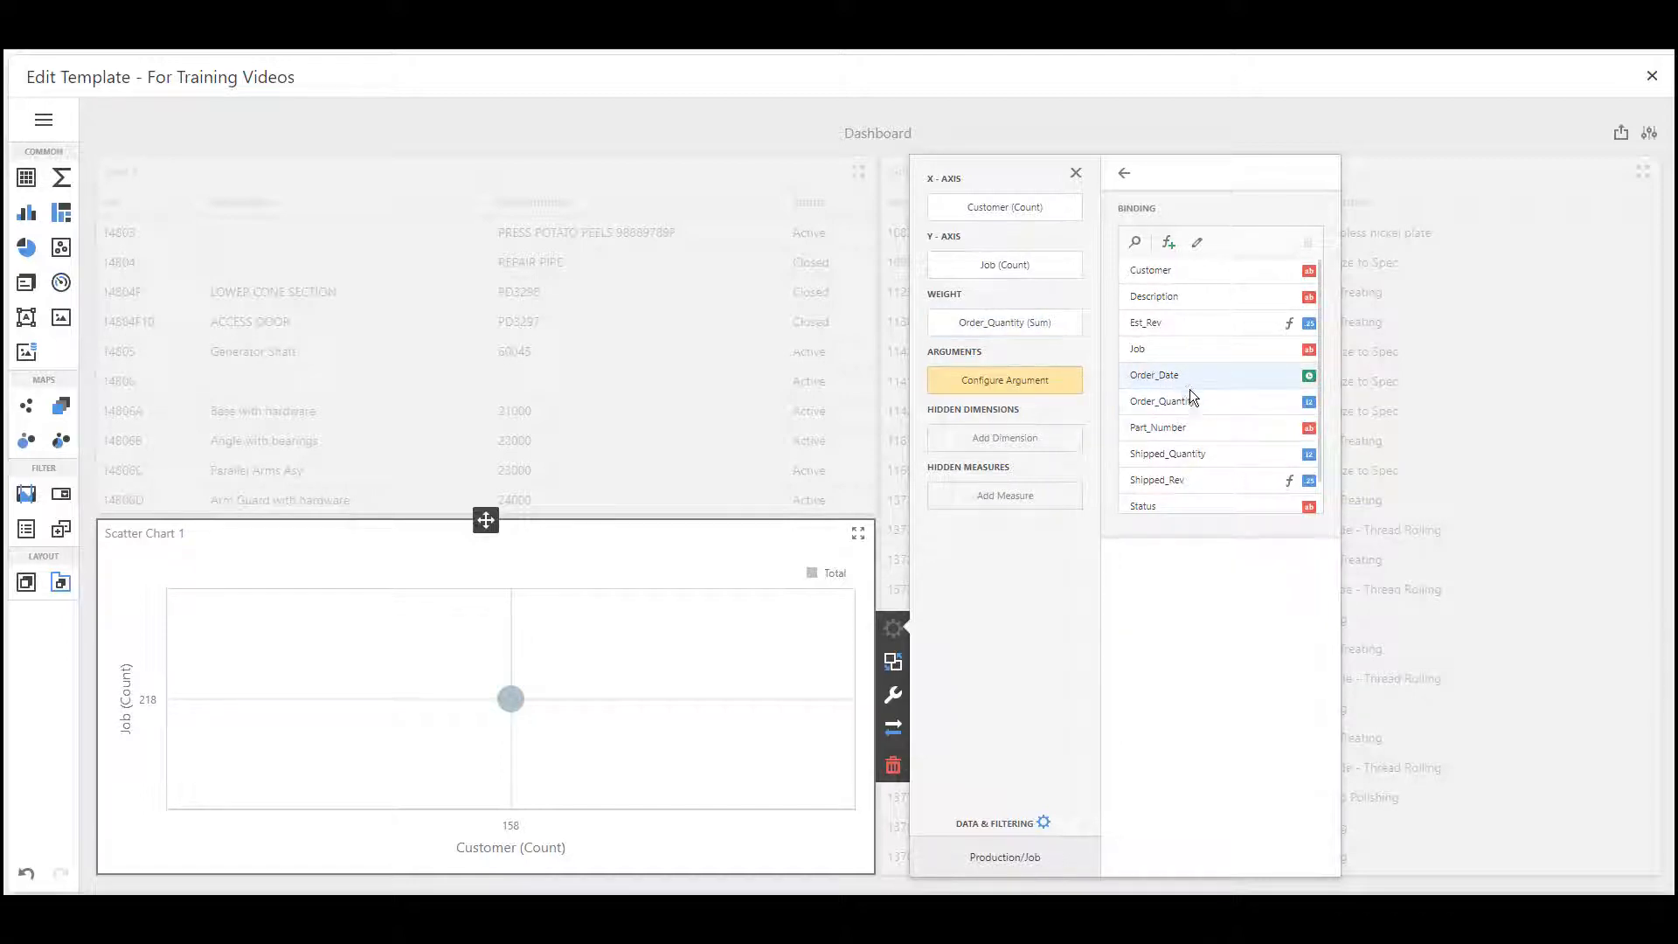
{"action": "left_click", "coordinate": [1200, 506]}
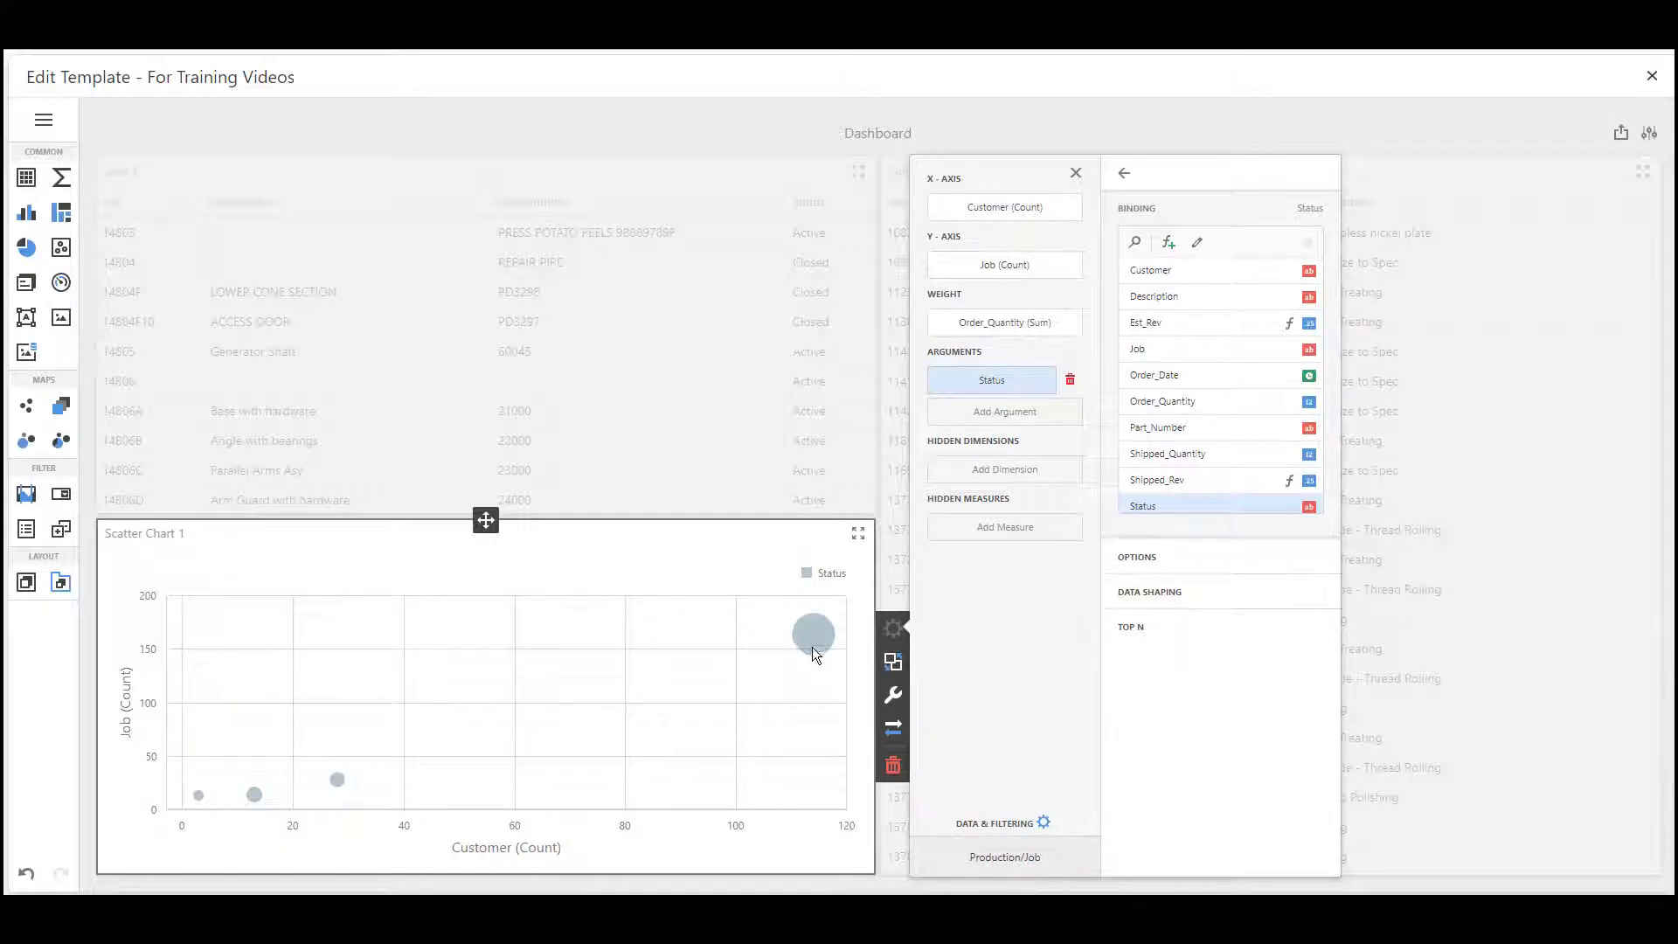
{"action": "mouse_move", "coordinate": [327, 783]}
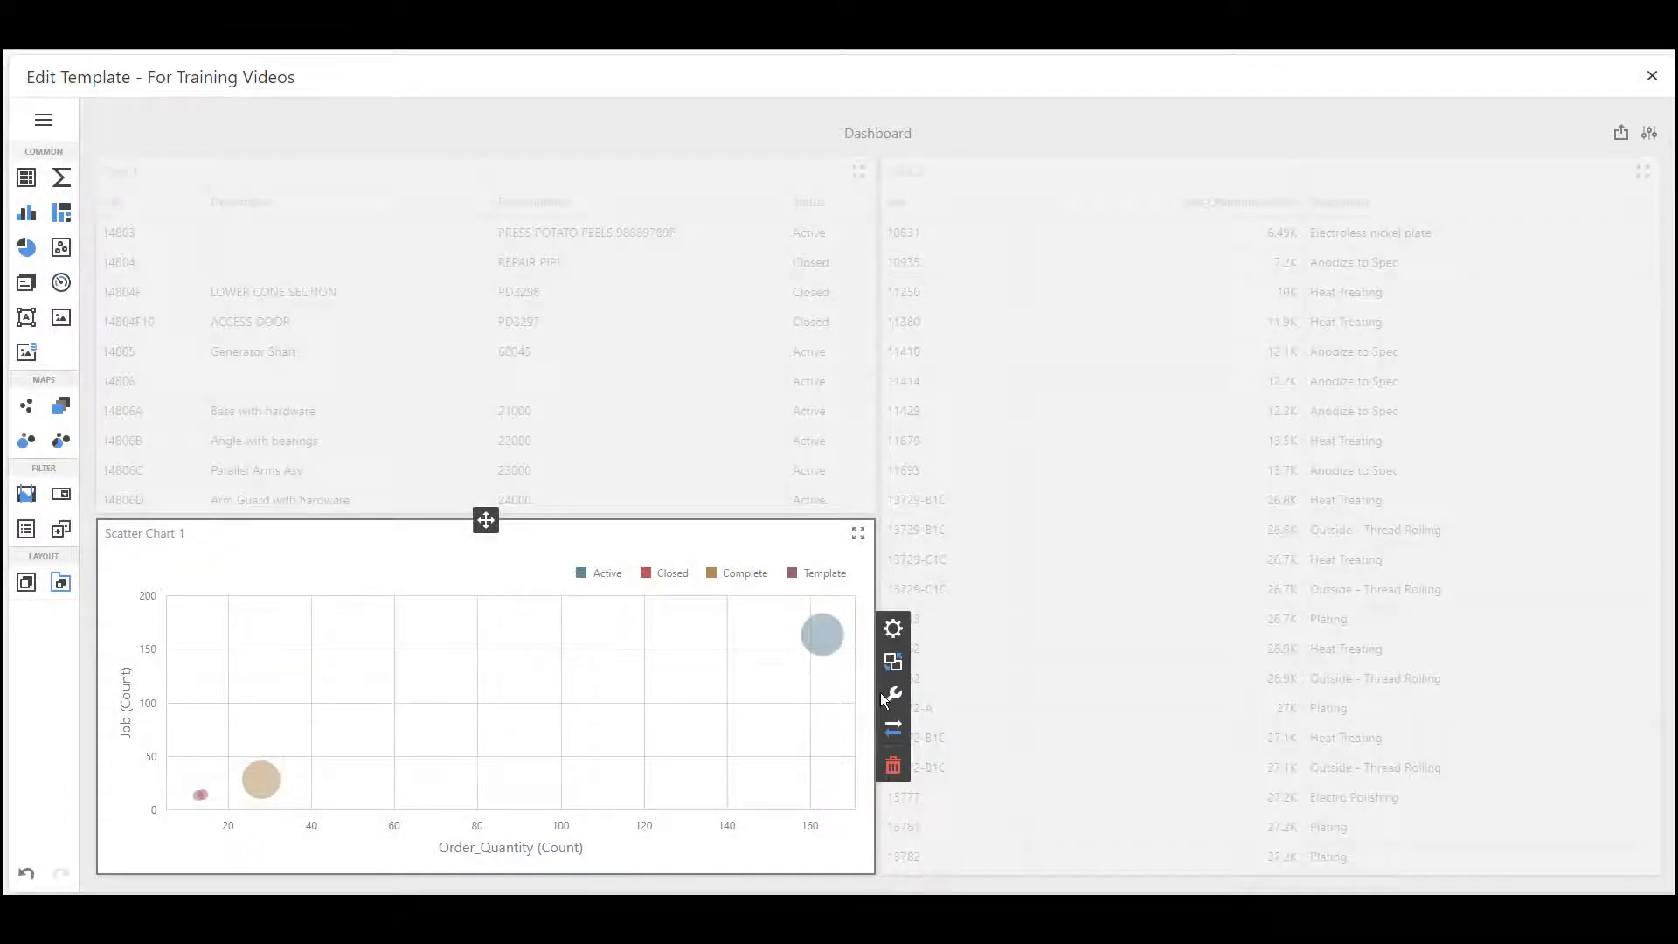
Show the scatter chart's legend outside the diagram and set its position to Top Center Horizontal
{"action": "left_click", "coordinate": [893, 694]}
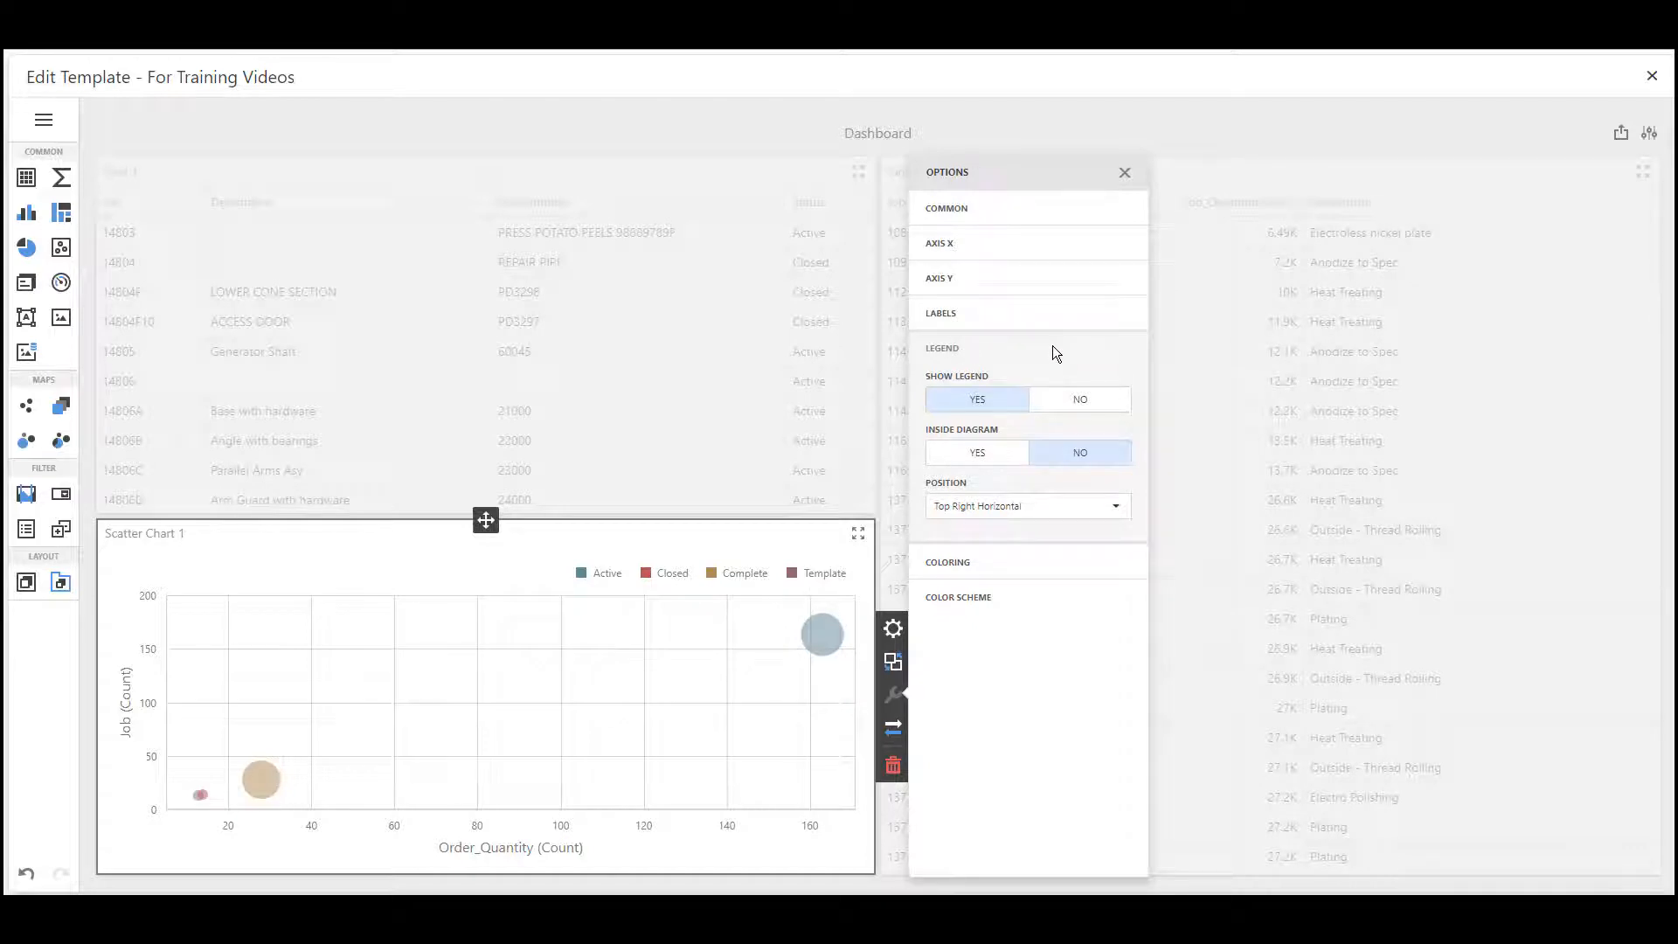
{"action": "left_click", "coordinate": [1051, 402]}
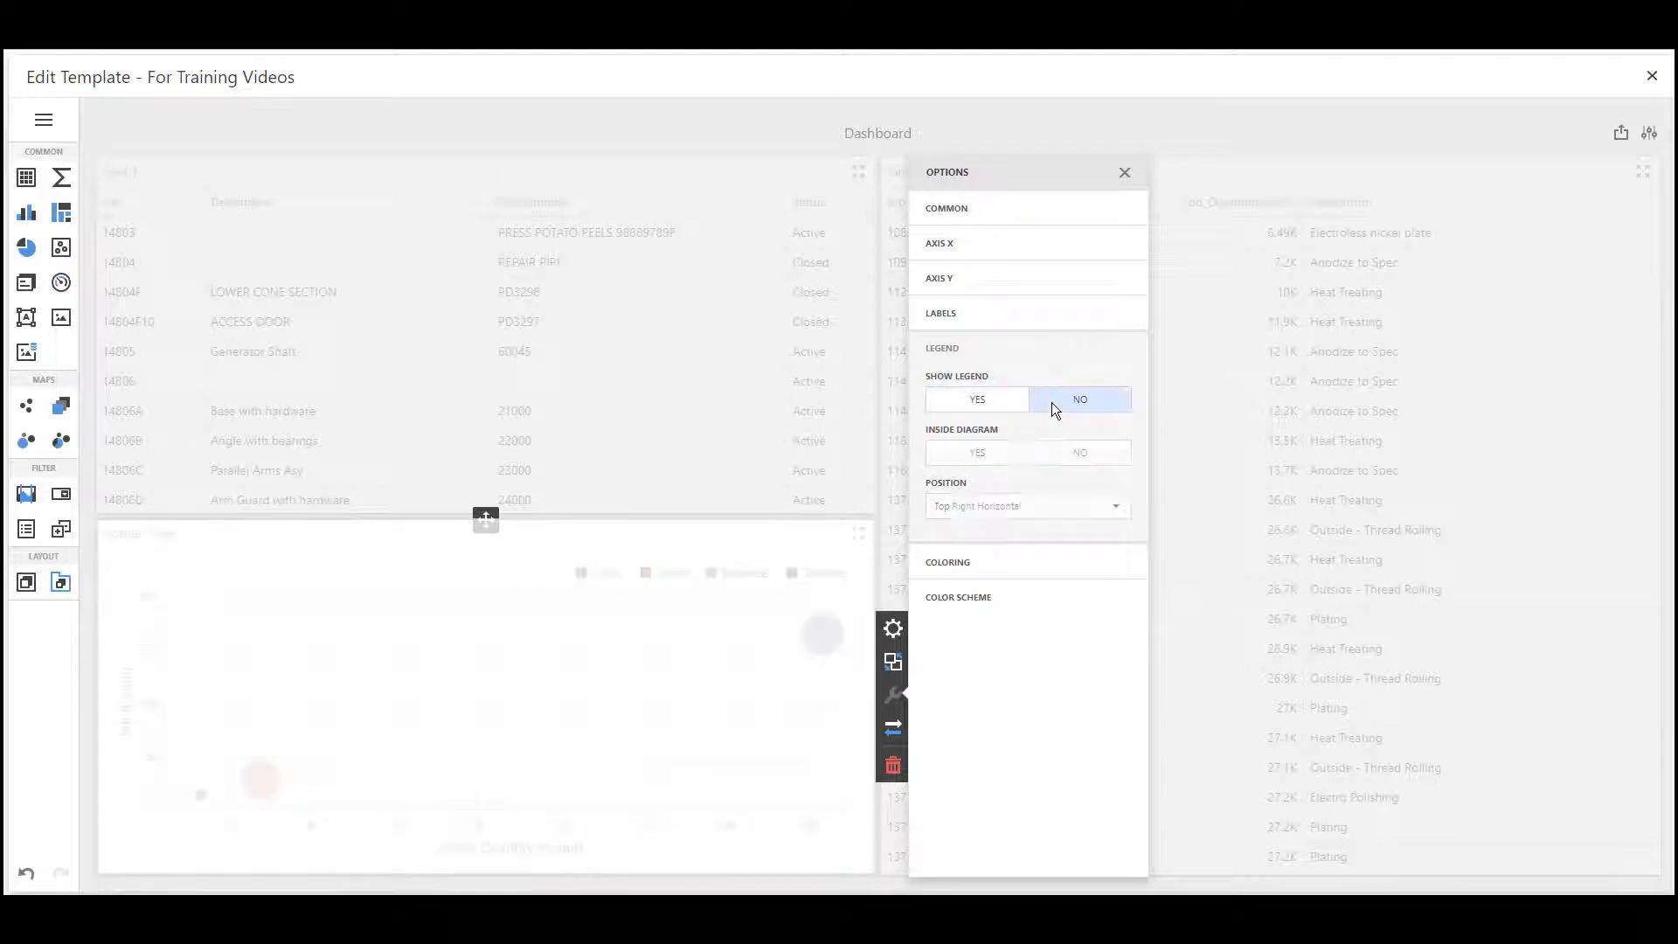
{"action": "left_click", "coordinate": [988, 405]}
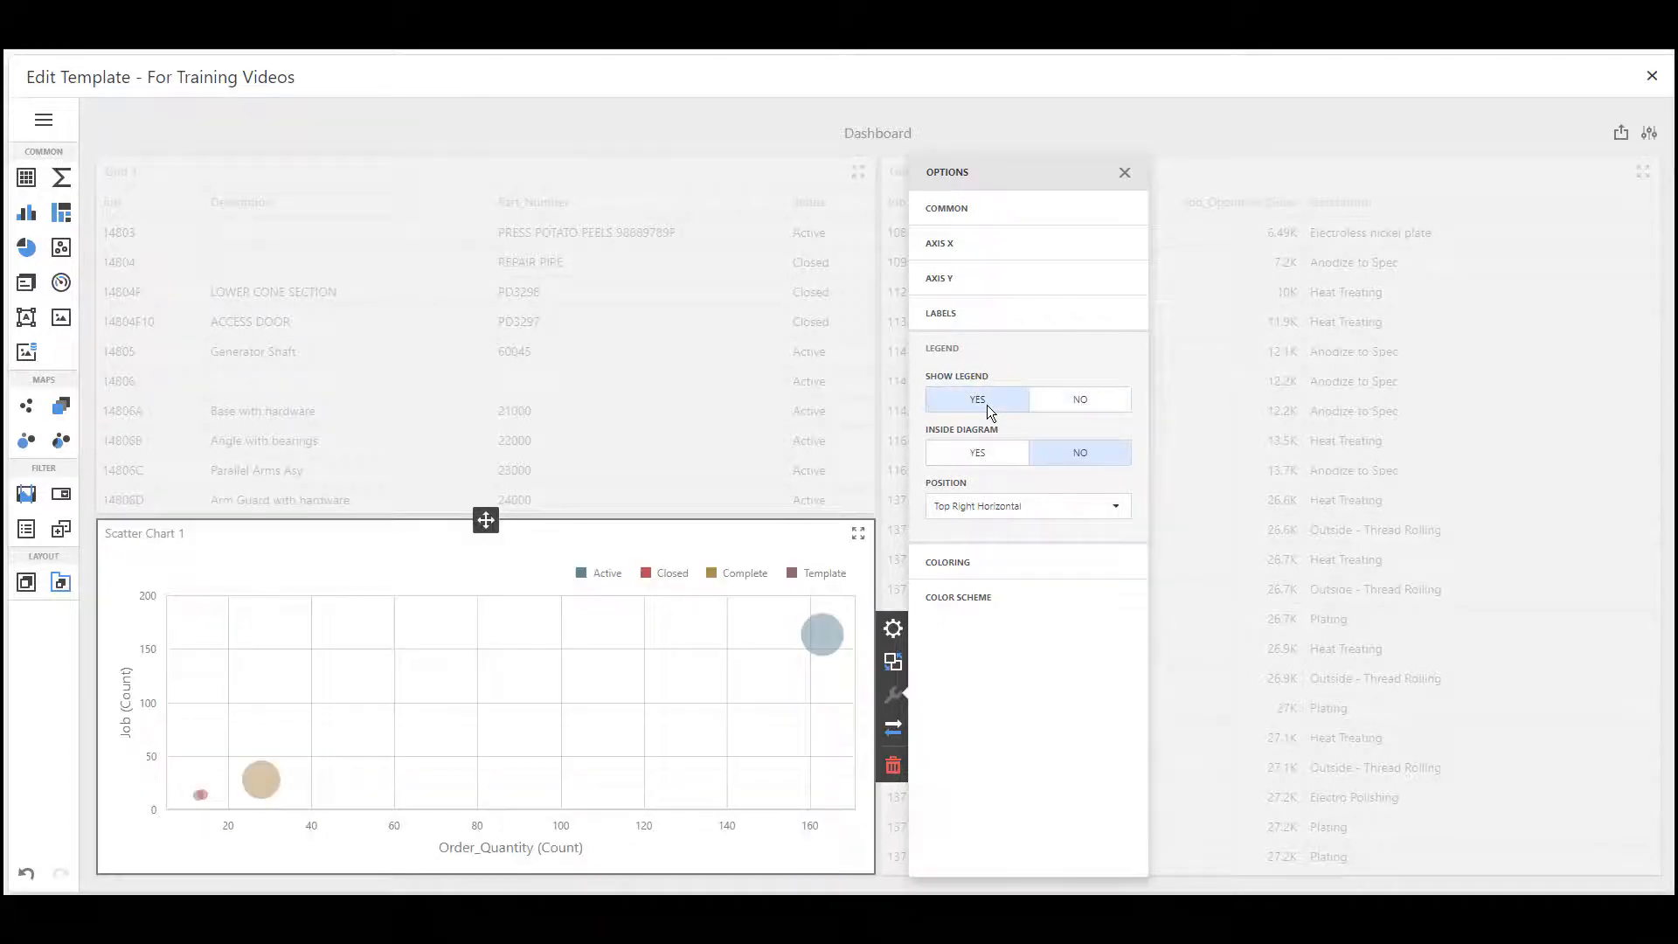
{"action": "left_click", "coordinate": [994, 449]}
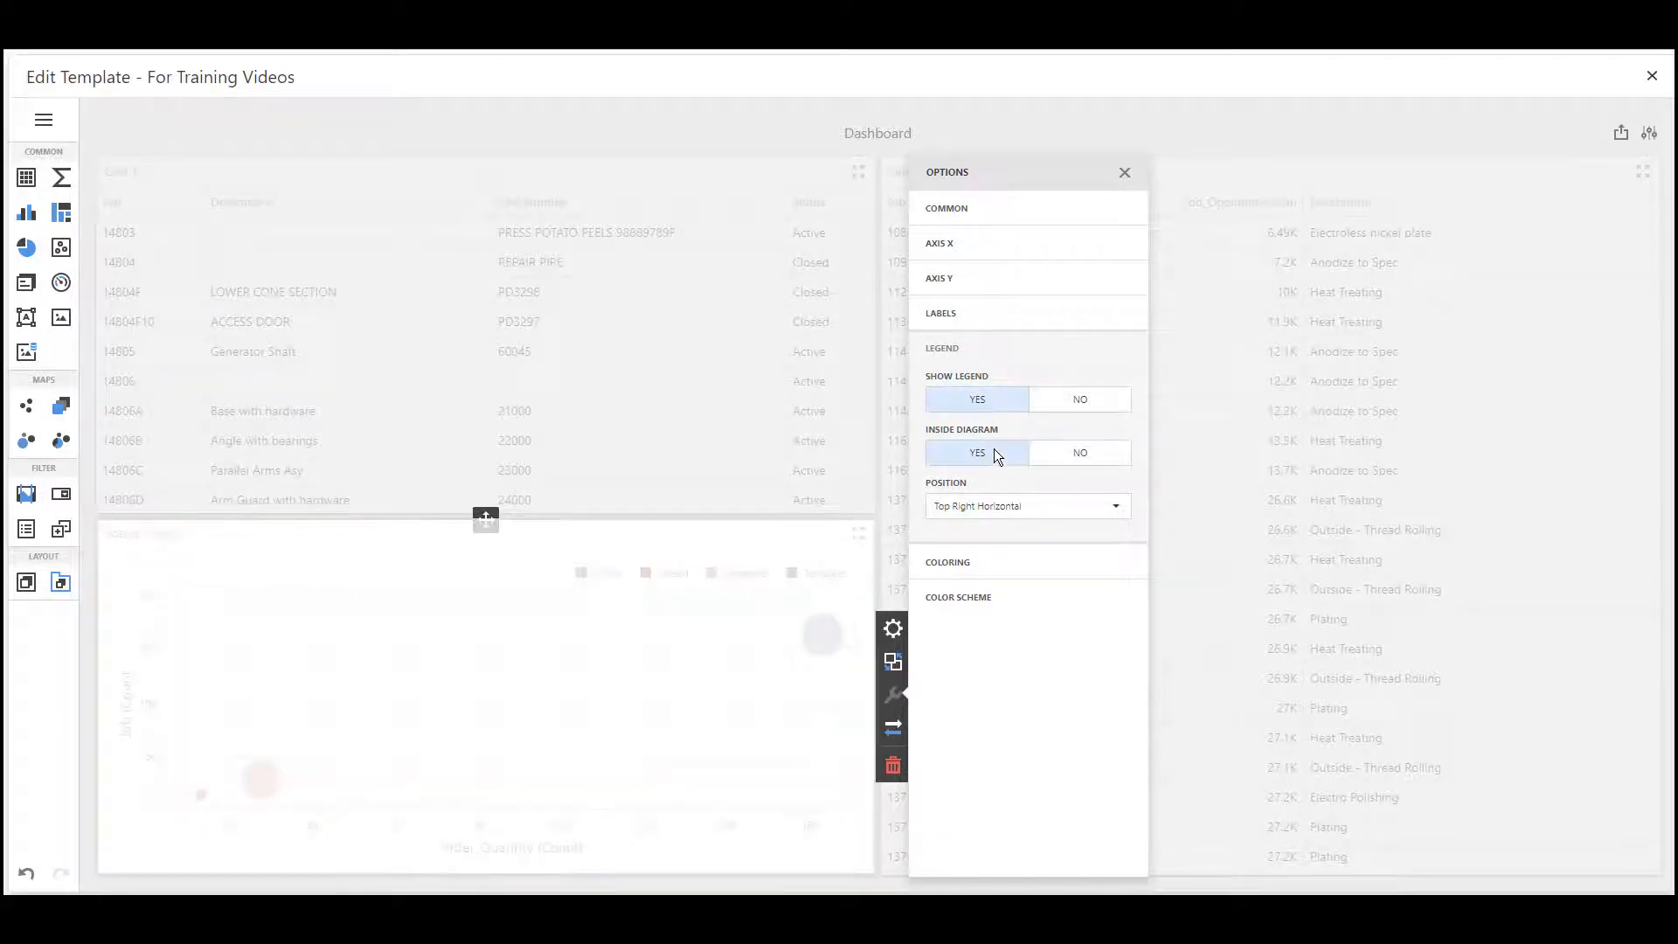
{"action": "left_click", "coordinate": [1084, 449]}
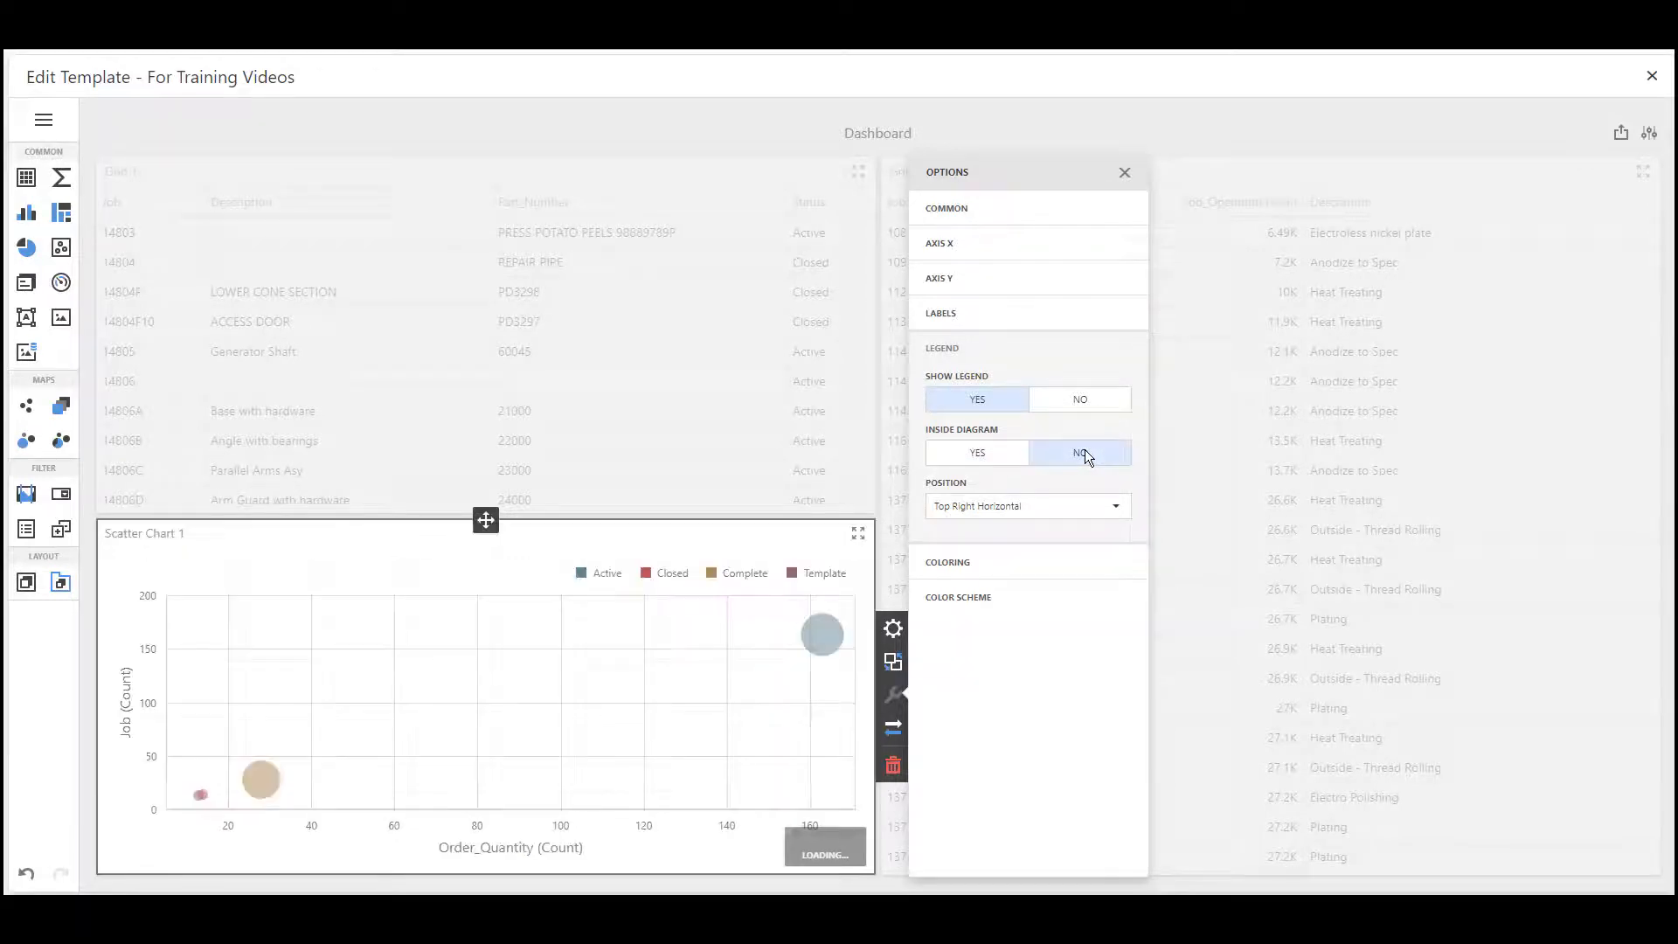
{"action": "left_click", "coordinate": [1119, 508]}
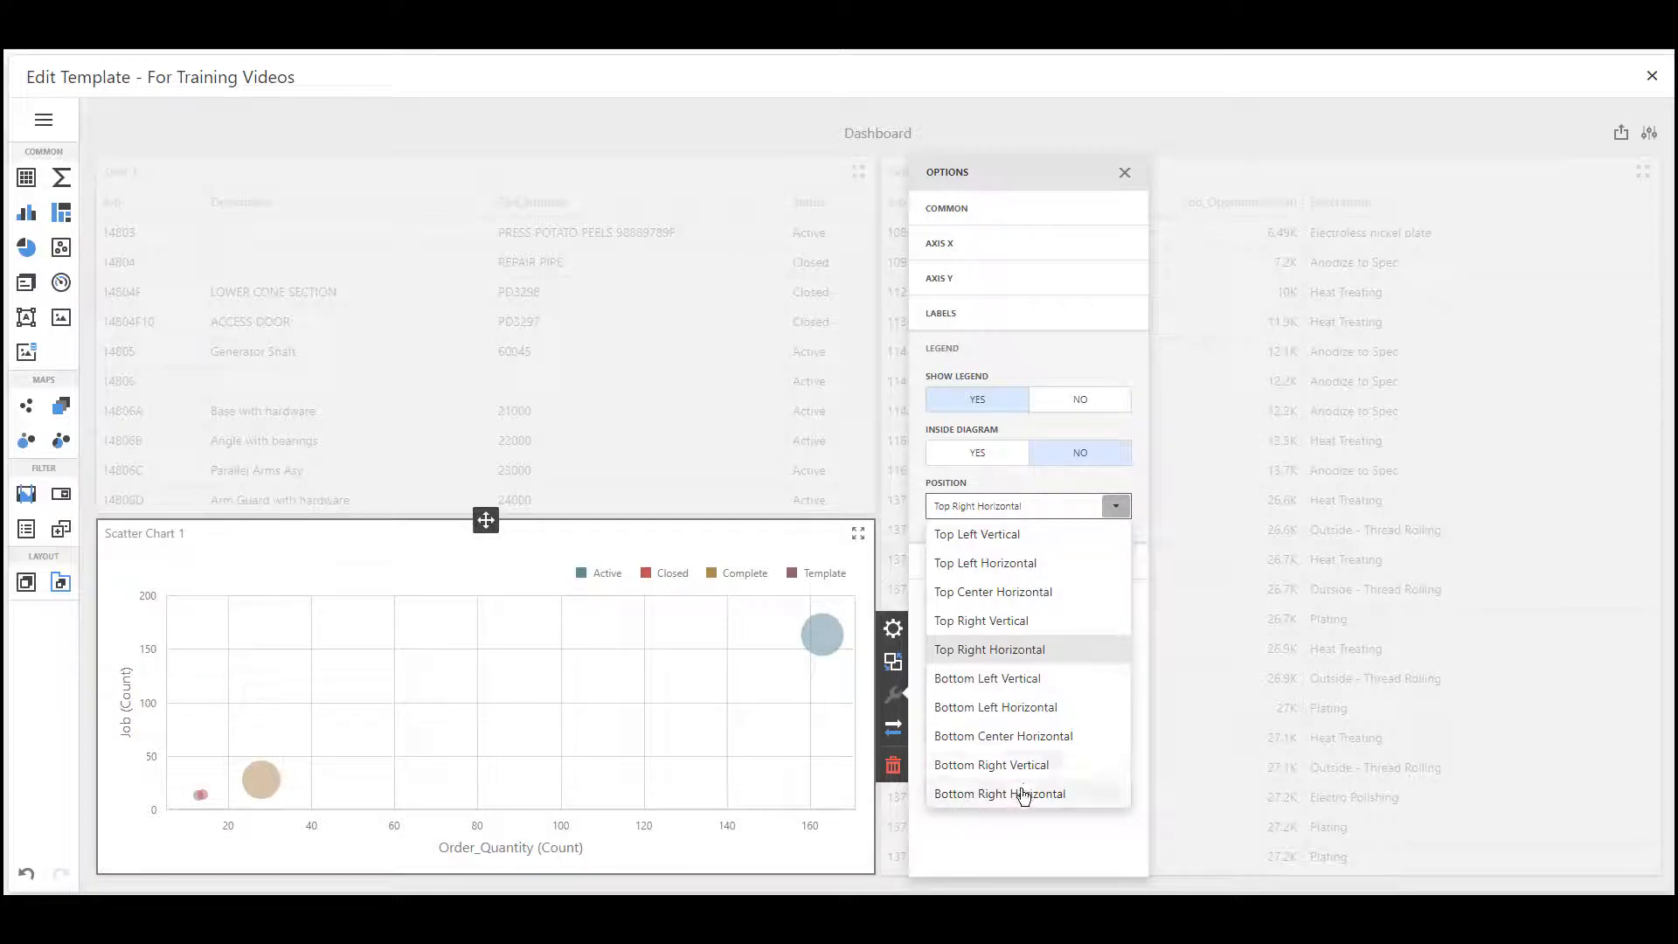
{"action": "left_click", "coordinate": [1020, 595]}
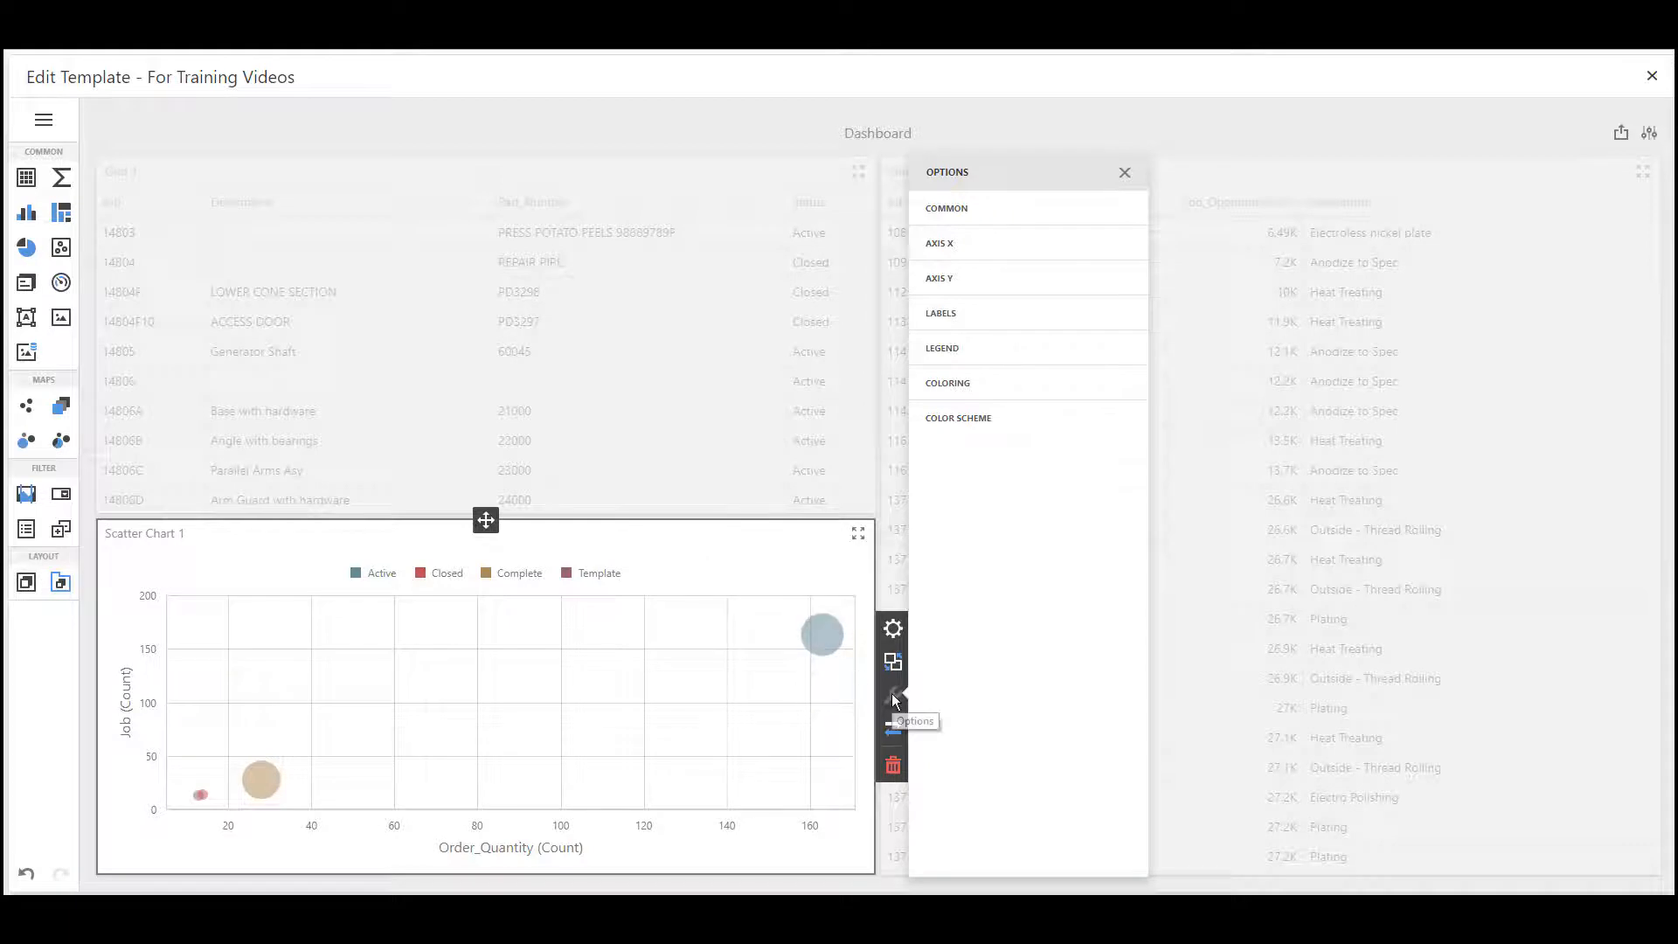
Review the scatter chart's X-axis display, title, logarithmic scale and format options
{"action": "left_click", "coordinate": [957, 248]}
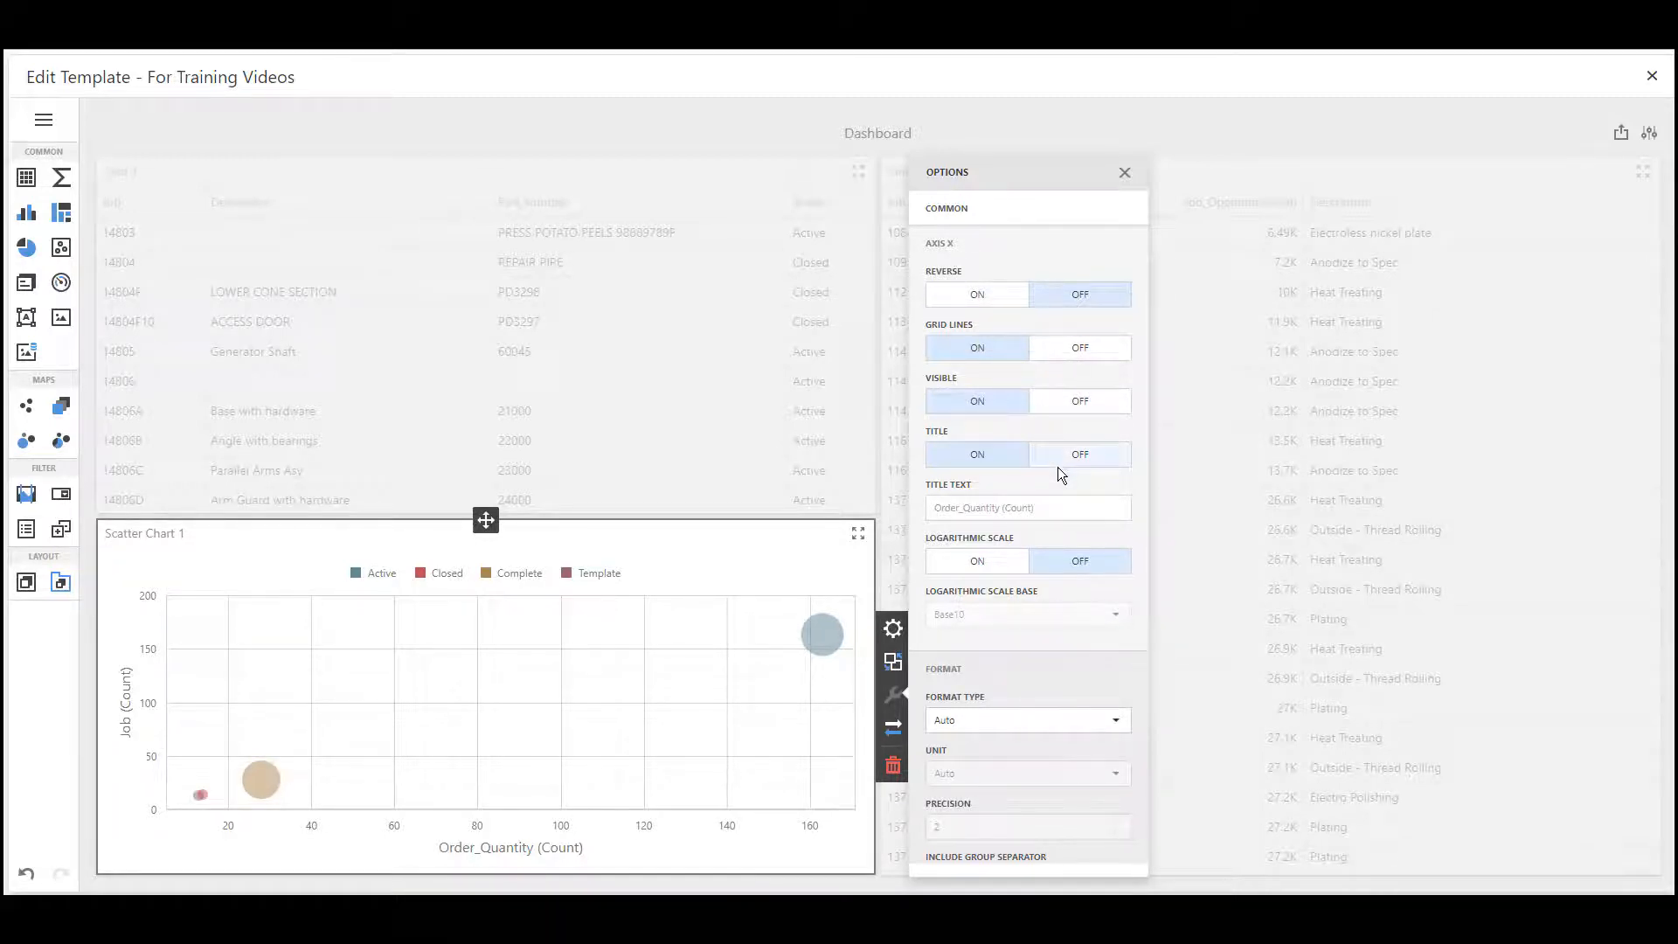
{"action": "scroll", "coordinate": [1057, 467], "scroll_direction": "down", "scroll_amount": 3}
{"action": "scroll", "coordinate": [1058, 467], "scroll_direction": "up", "scroll_amount": 3}
{"action": "scroll", "coordinate": [1058, 467], "scroll_direction": "down", "scroll_amount": 5}
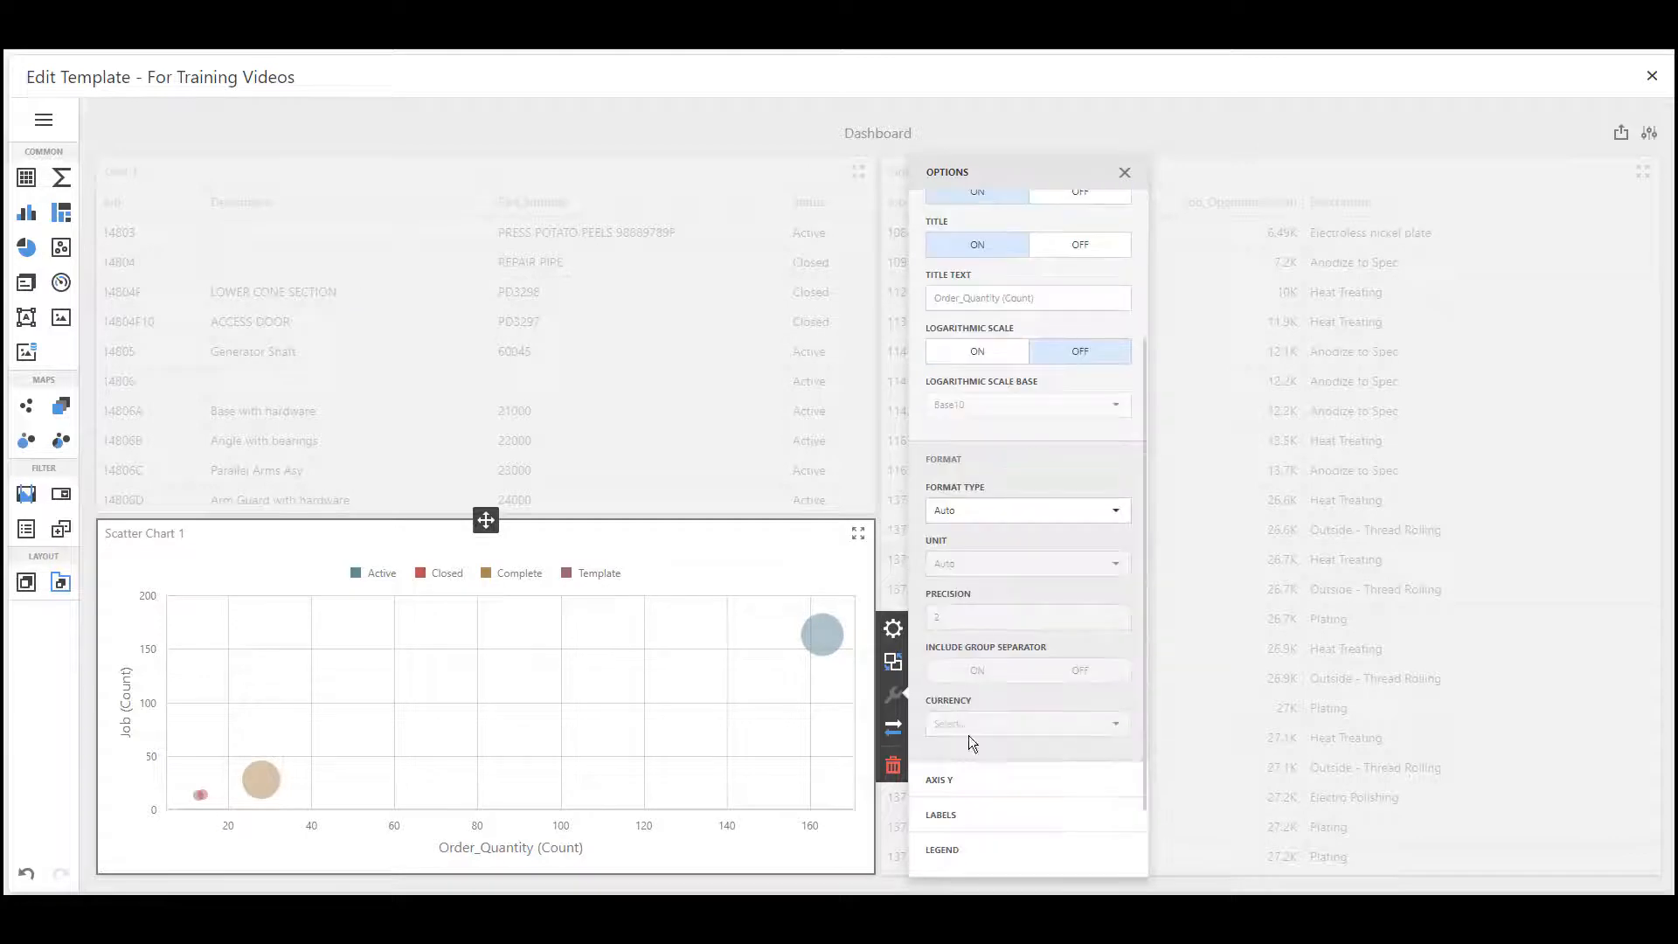
Try the Y-axis Always Show Zero Level and Reverse options, switching each back off
{"action": "left_click", "coordinate": [957, 775]}
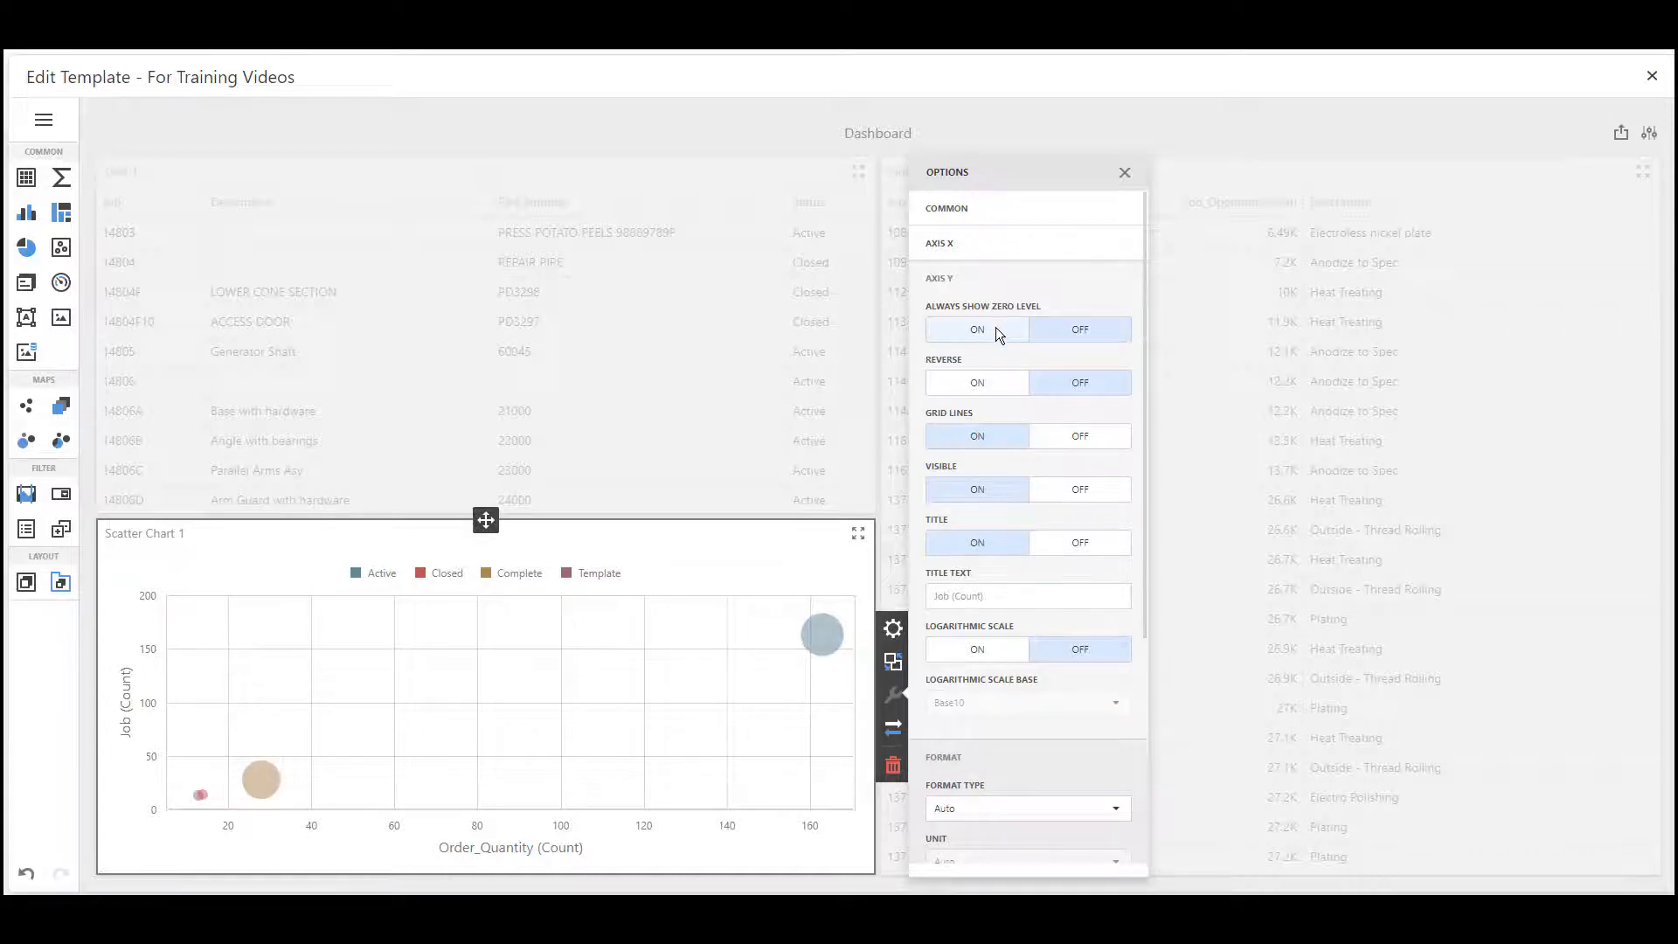
{"action": "left_click", "coordinate": [994, 329]}
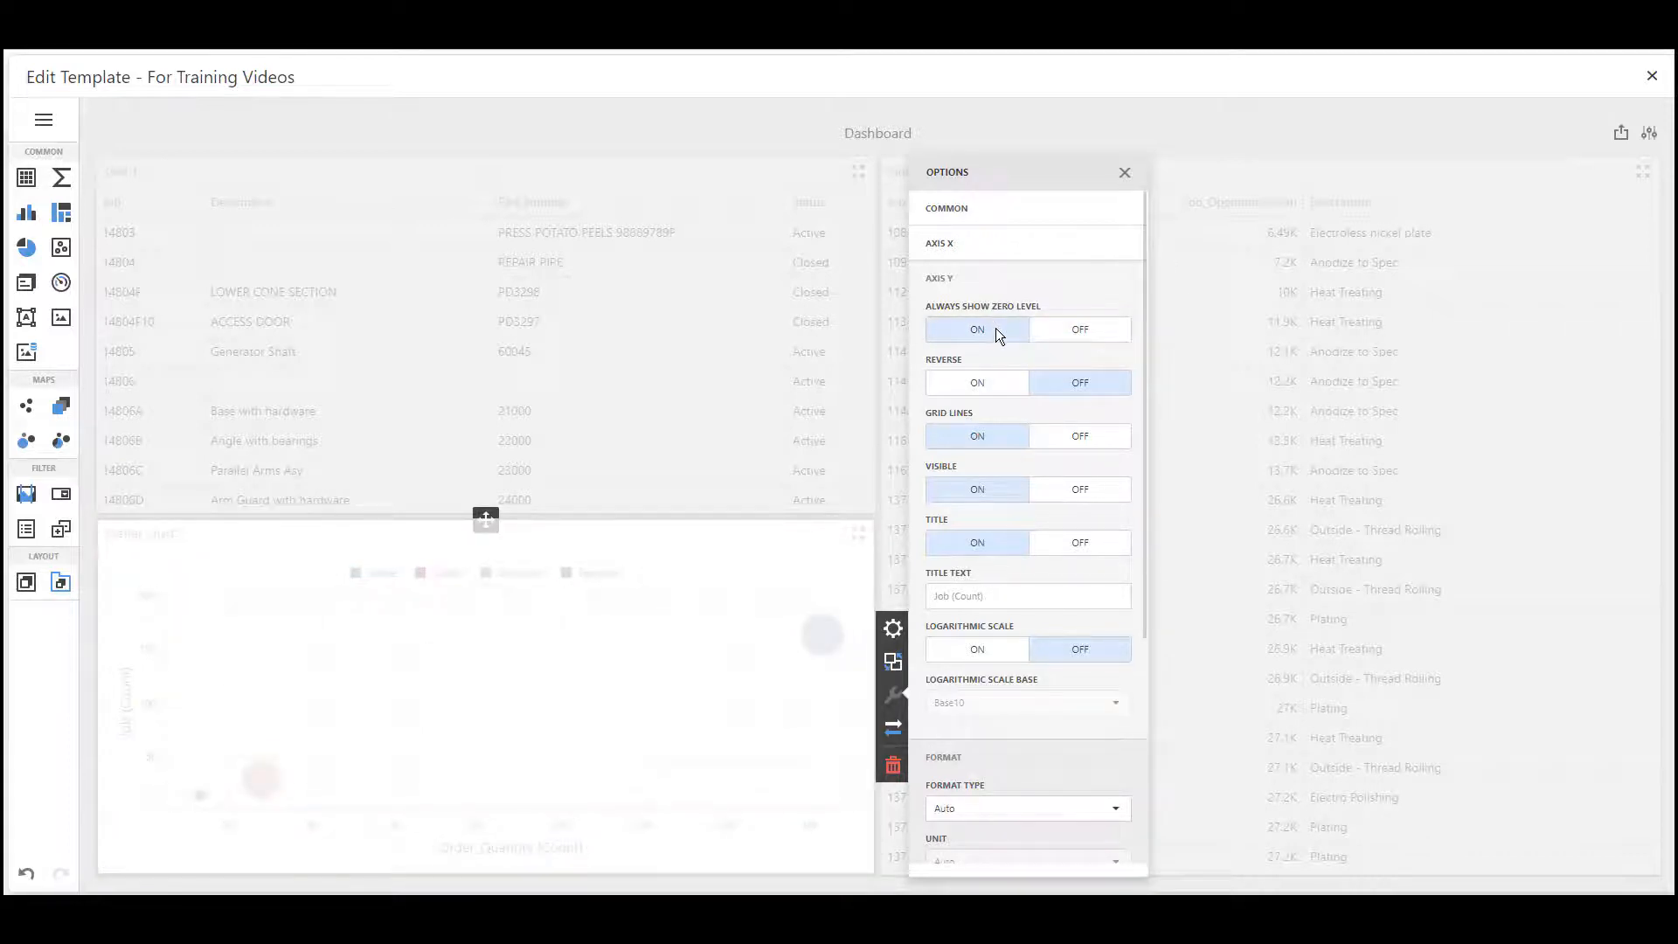
{"action": "left_click", "coordinate": [1061, 332]}
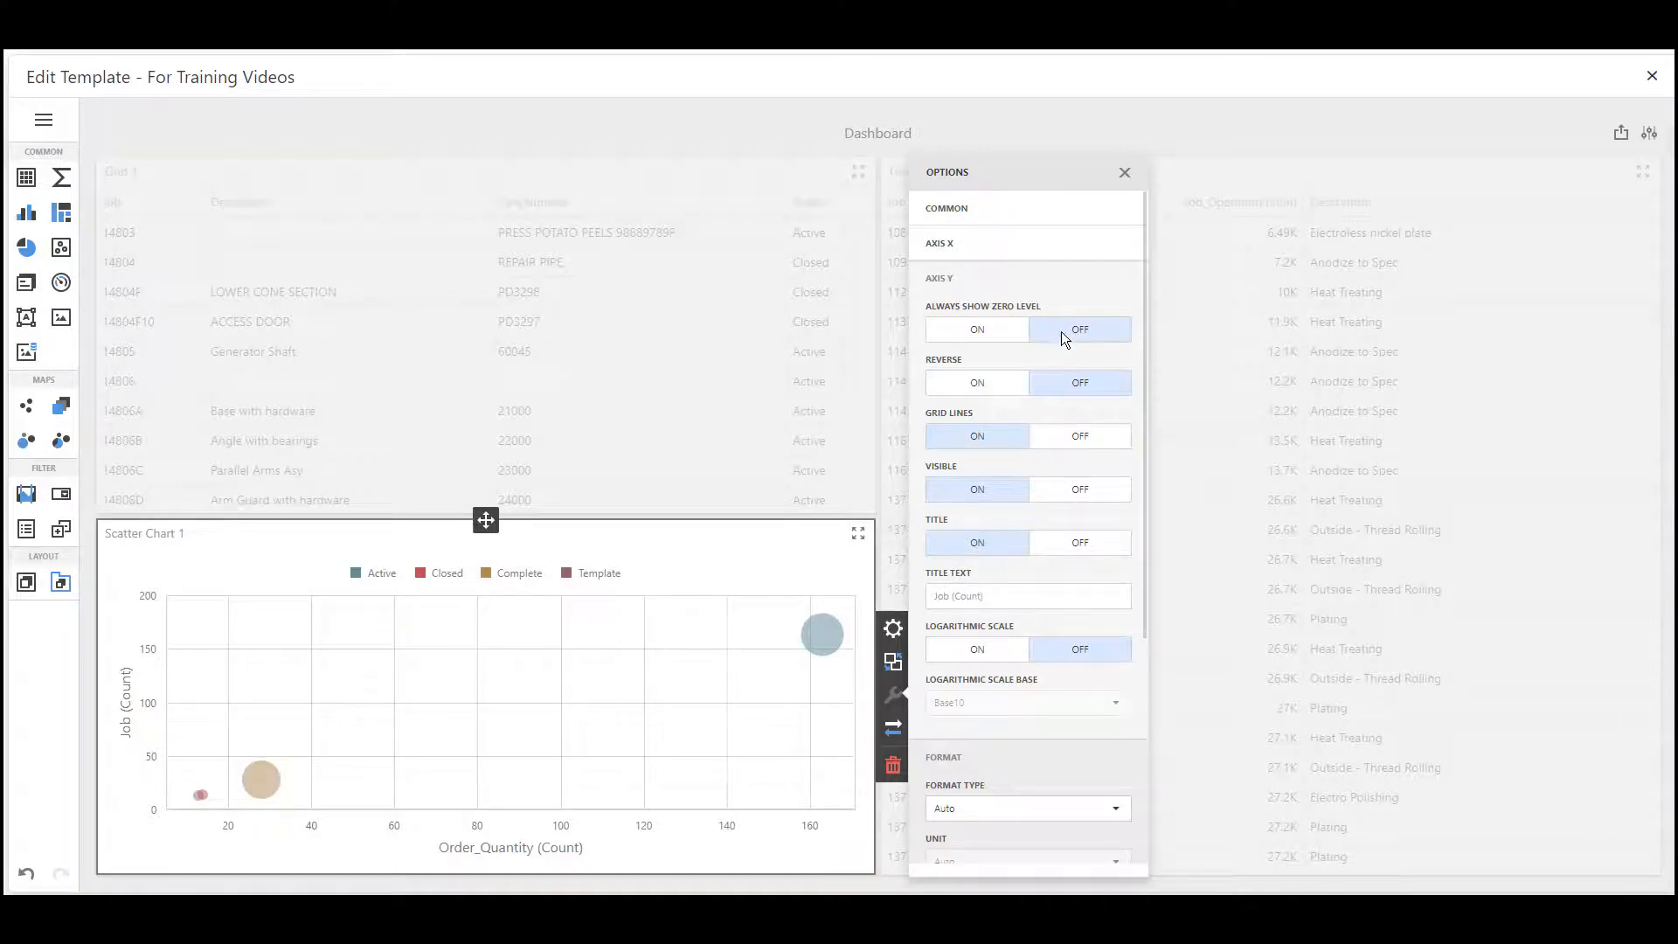
{"action": "left_click", "coordinate": [1003, 389]}
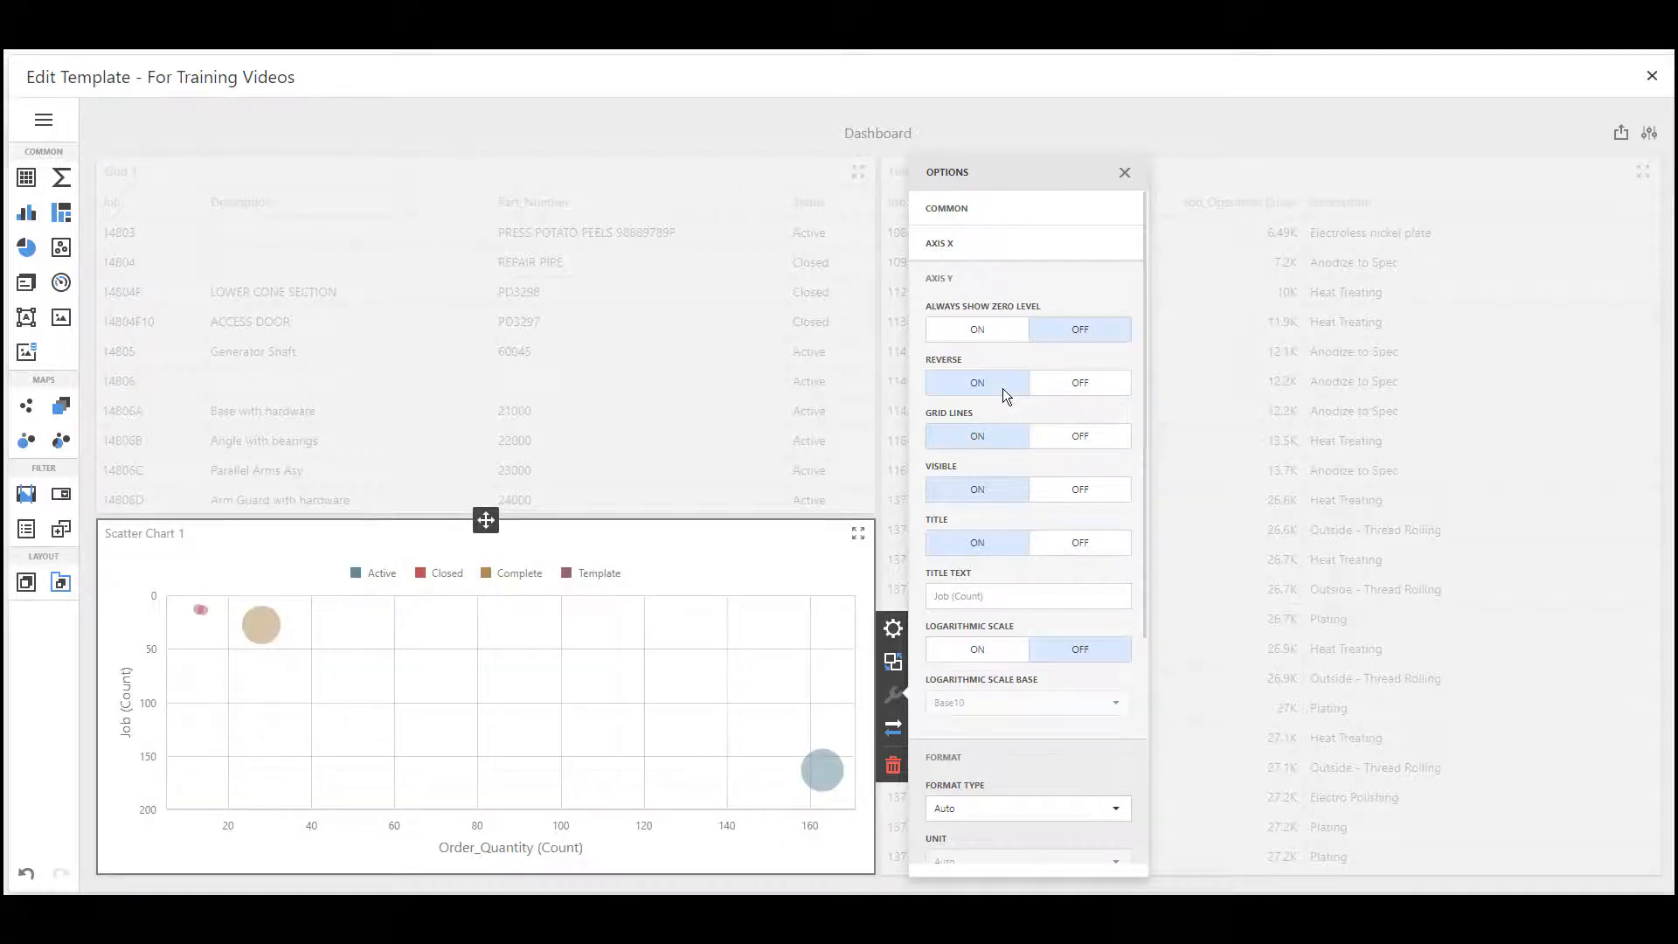
{"action": "left_click", "coordinate": [1064, 384]}
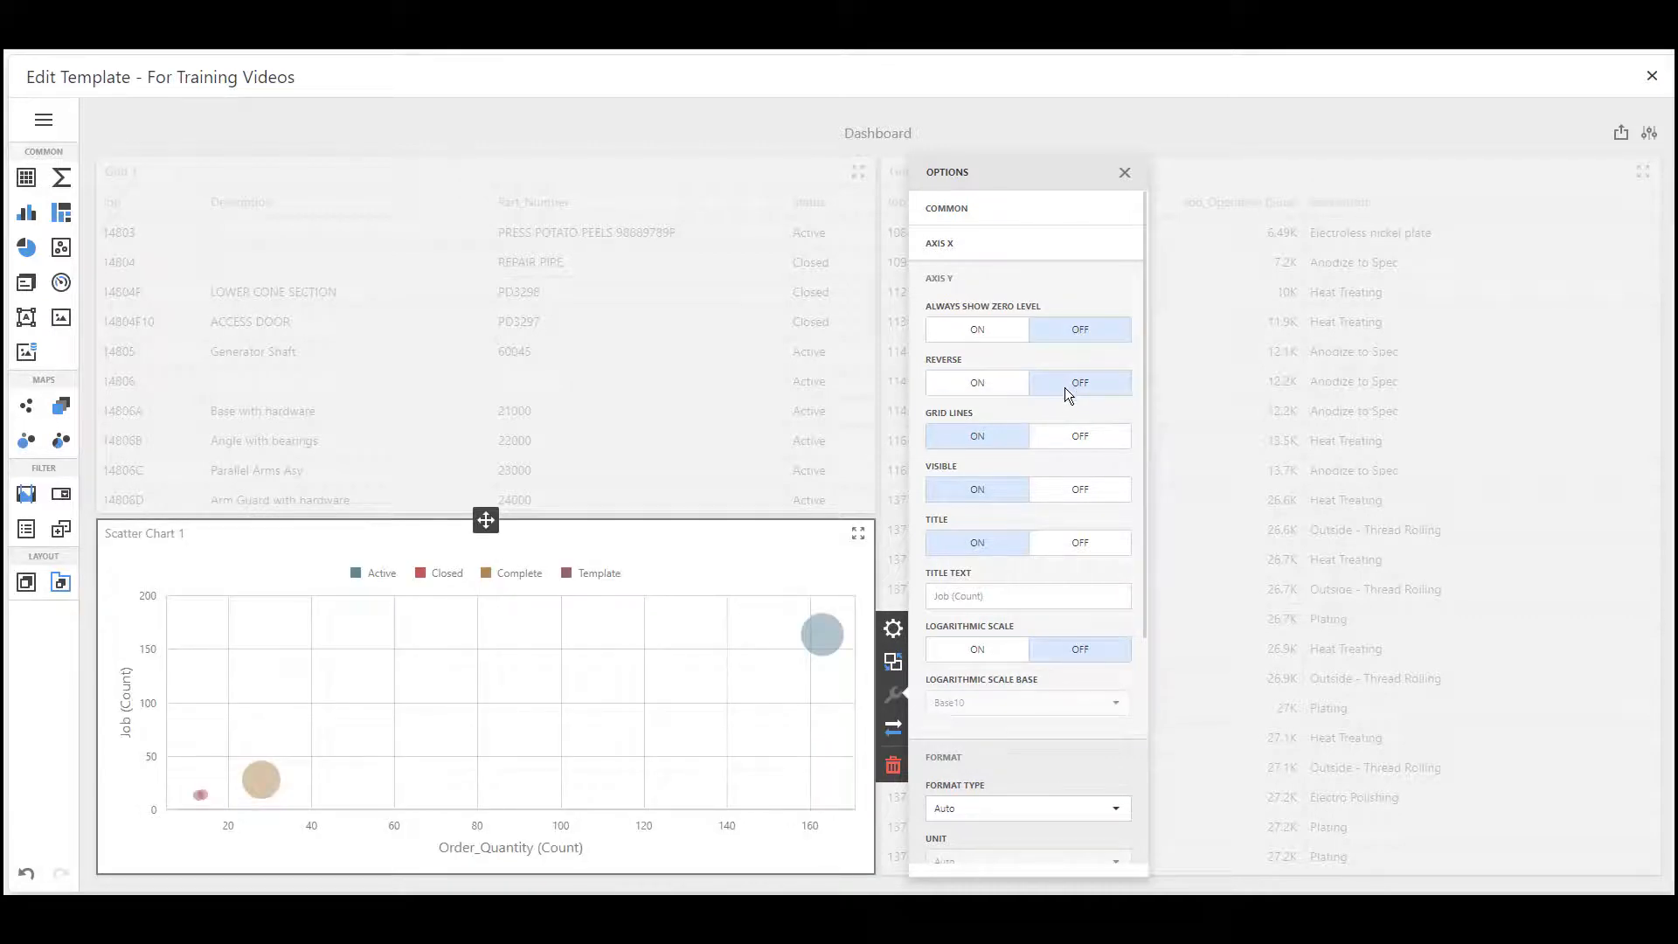
Try hiding the Y-axis grid lines, the axis itself and its title one at a time, restoring each
{"action": "left_click", "coordinate": [1063, 425]}
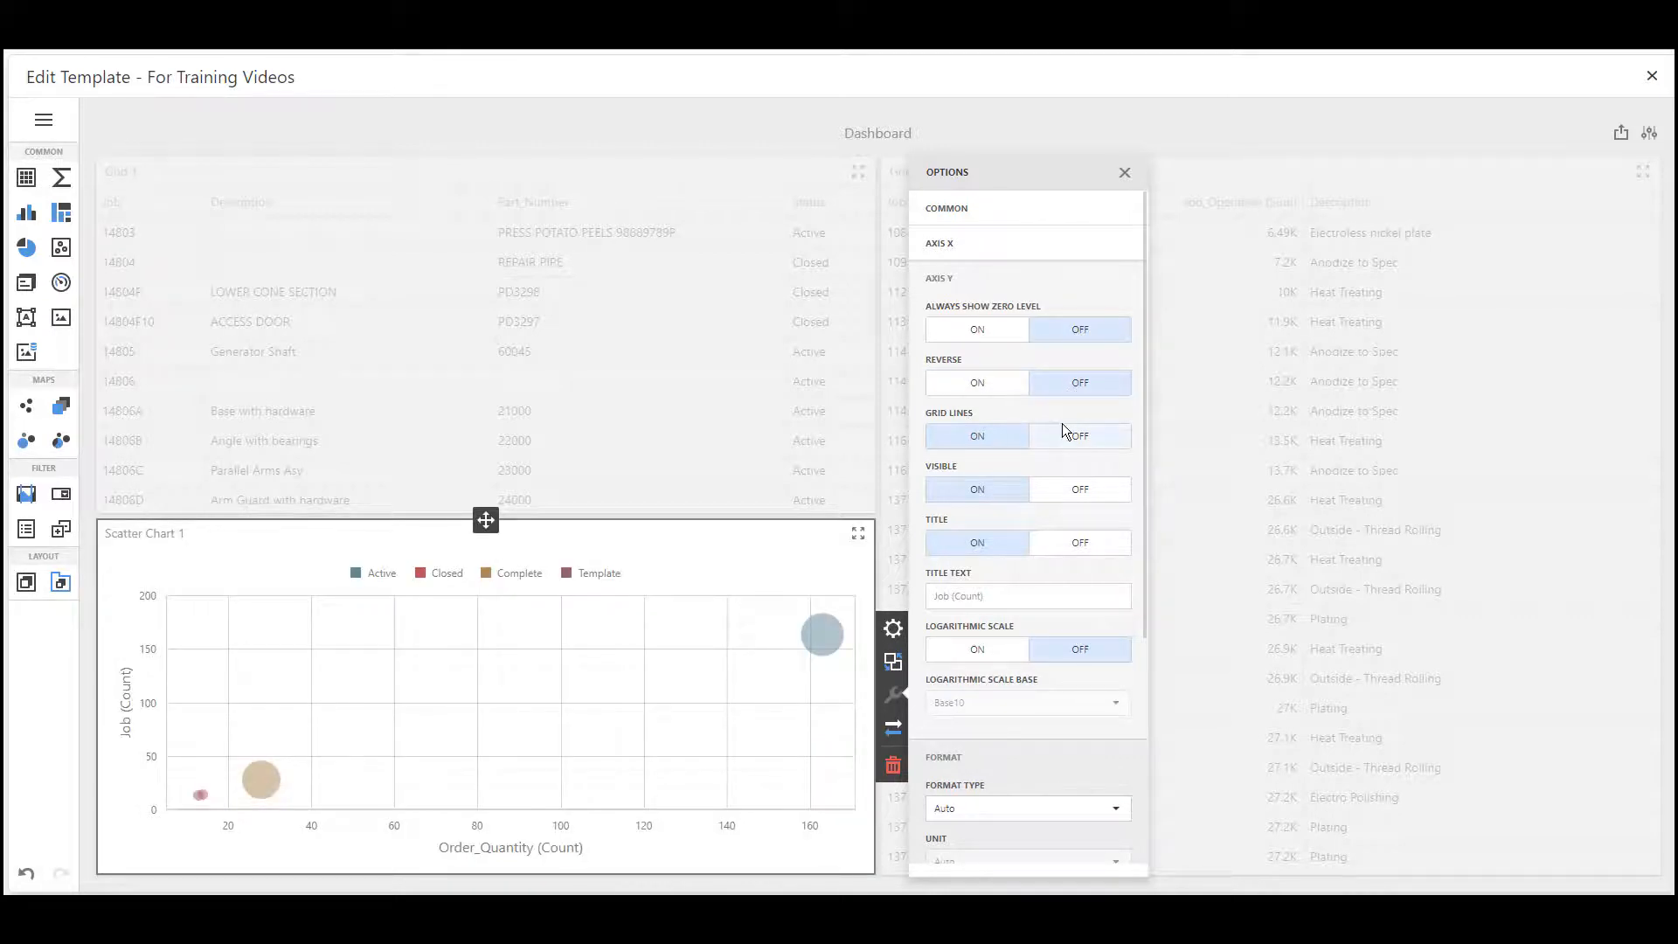
{"action": "left_click", "coordinate": [1003, 437]}
{"action": "left_click", "coordinate": [1056, 488]}
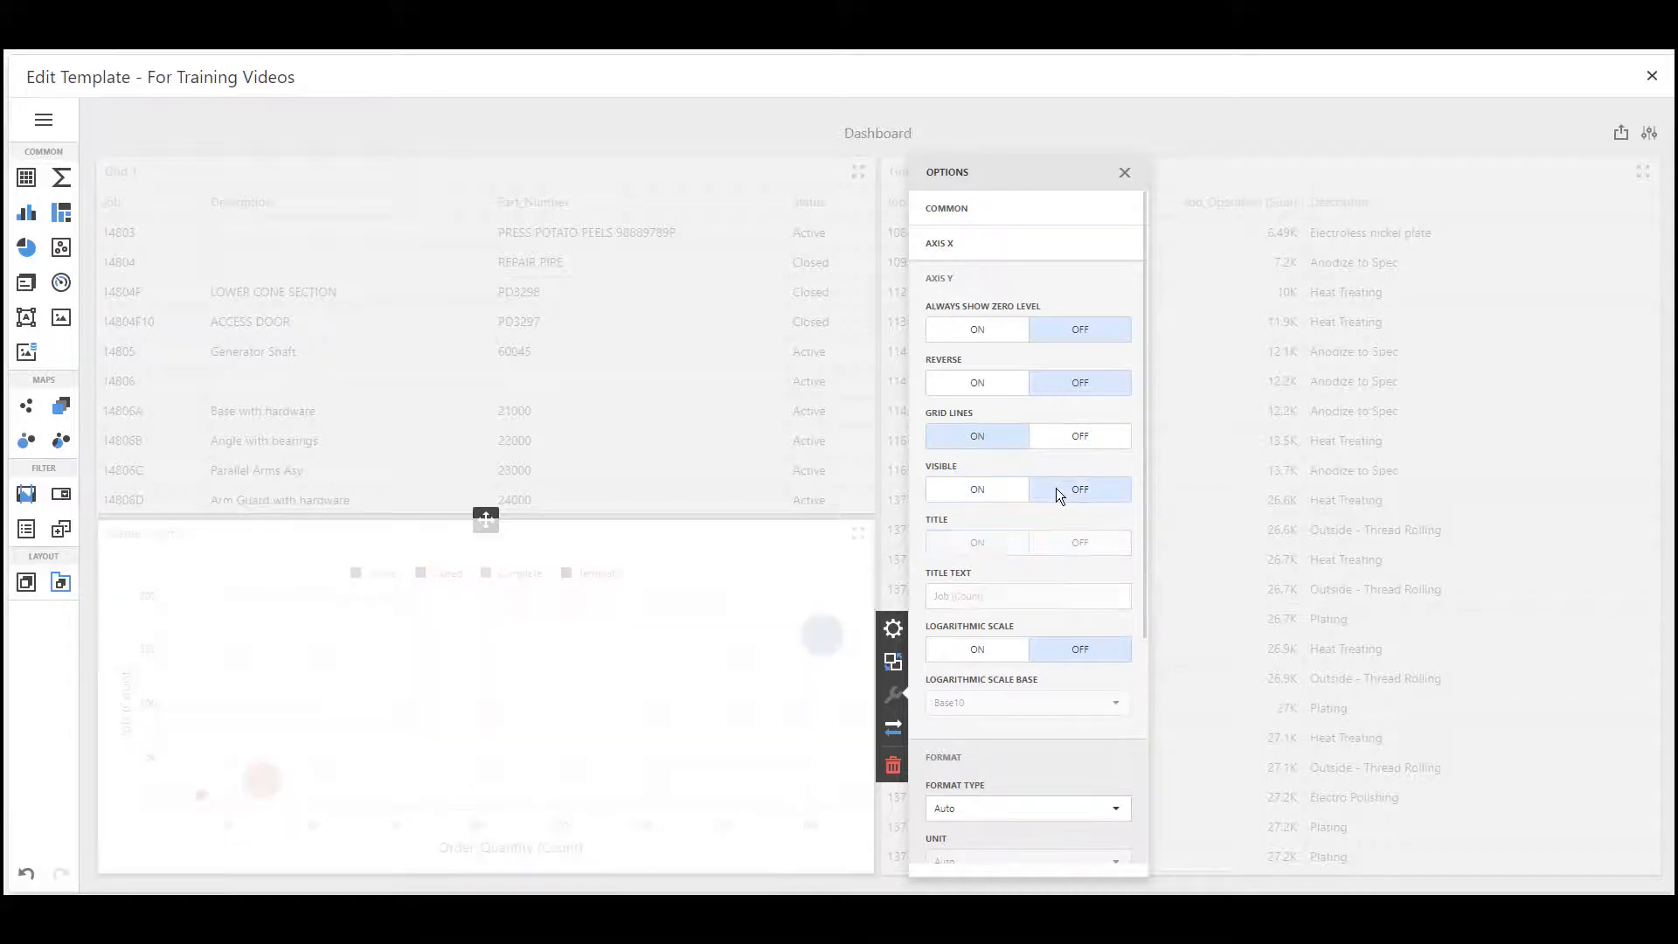
{"action": "left_click", "coordinate": [997, 490]}
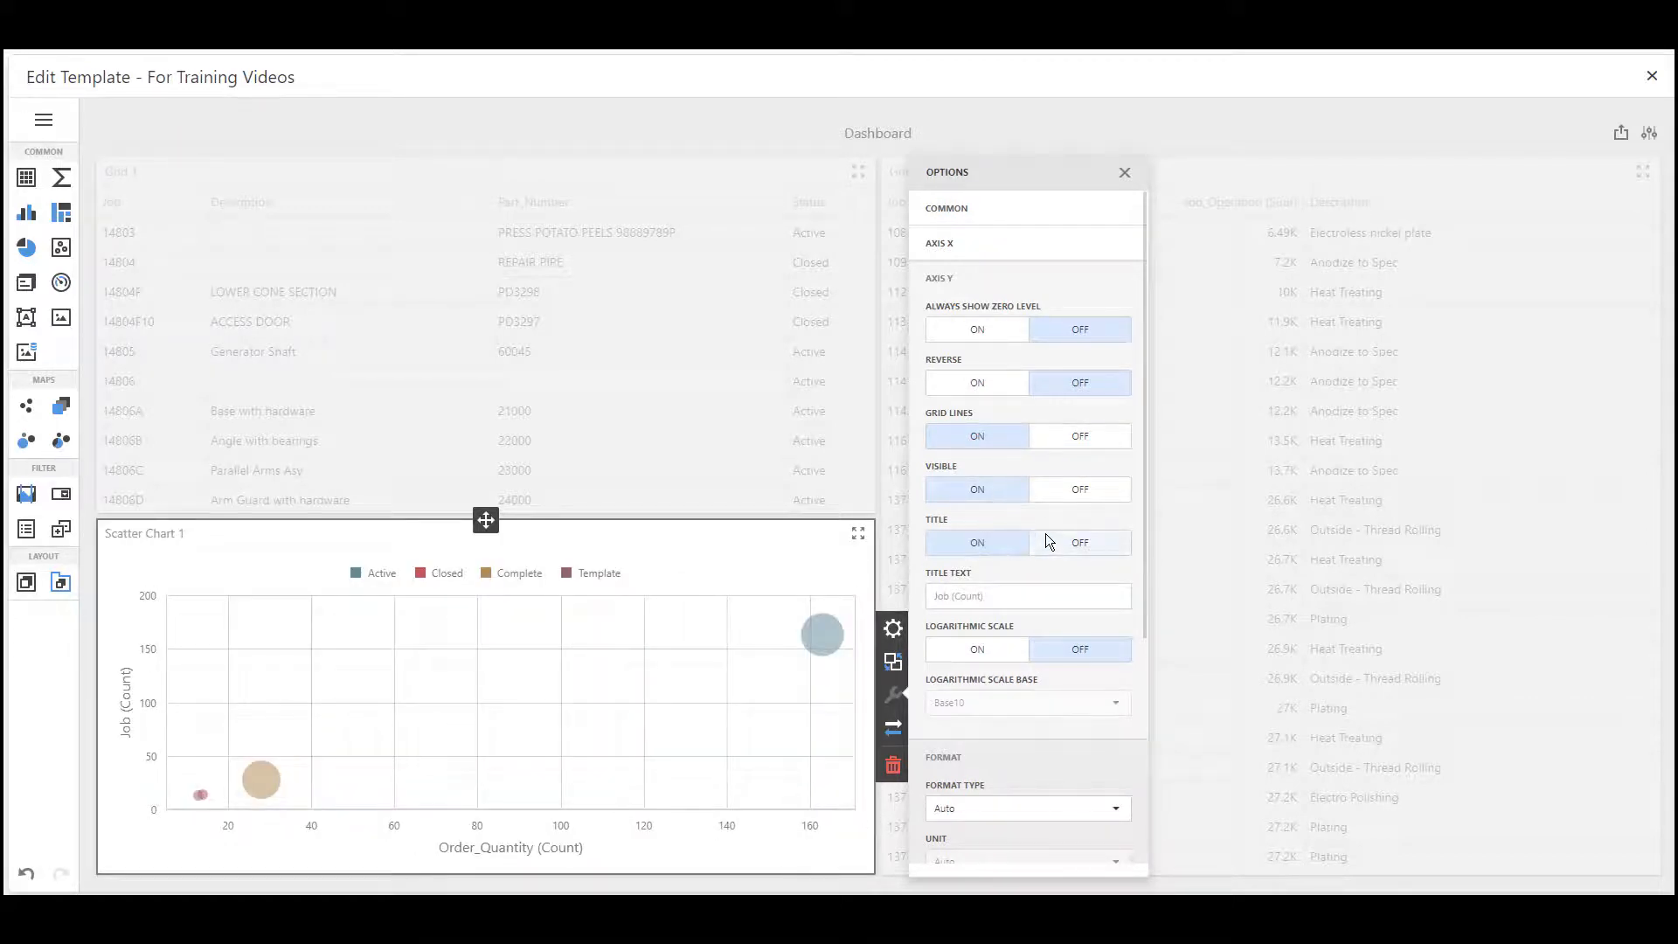
{"action": "left_click", "coordinate": [1068, 546]}
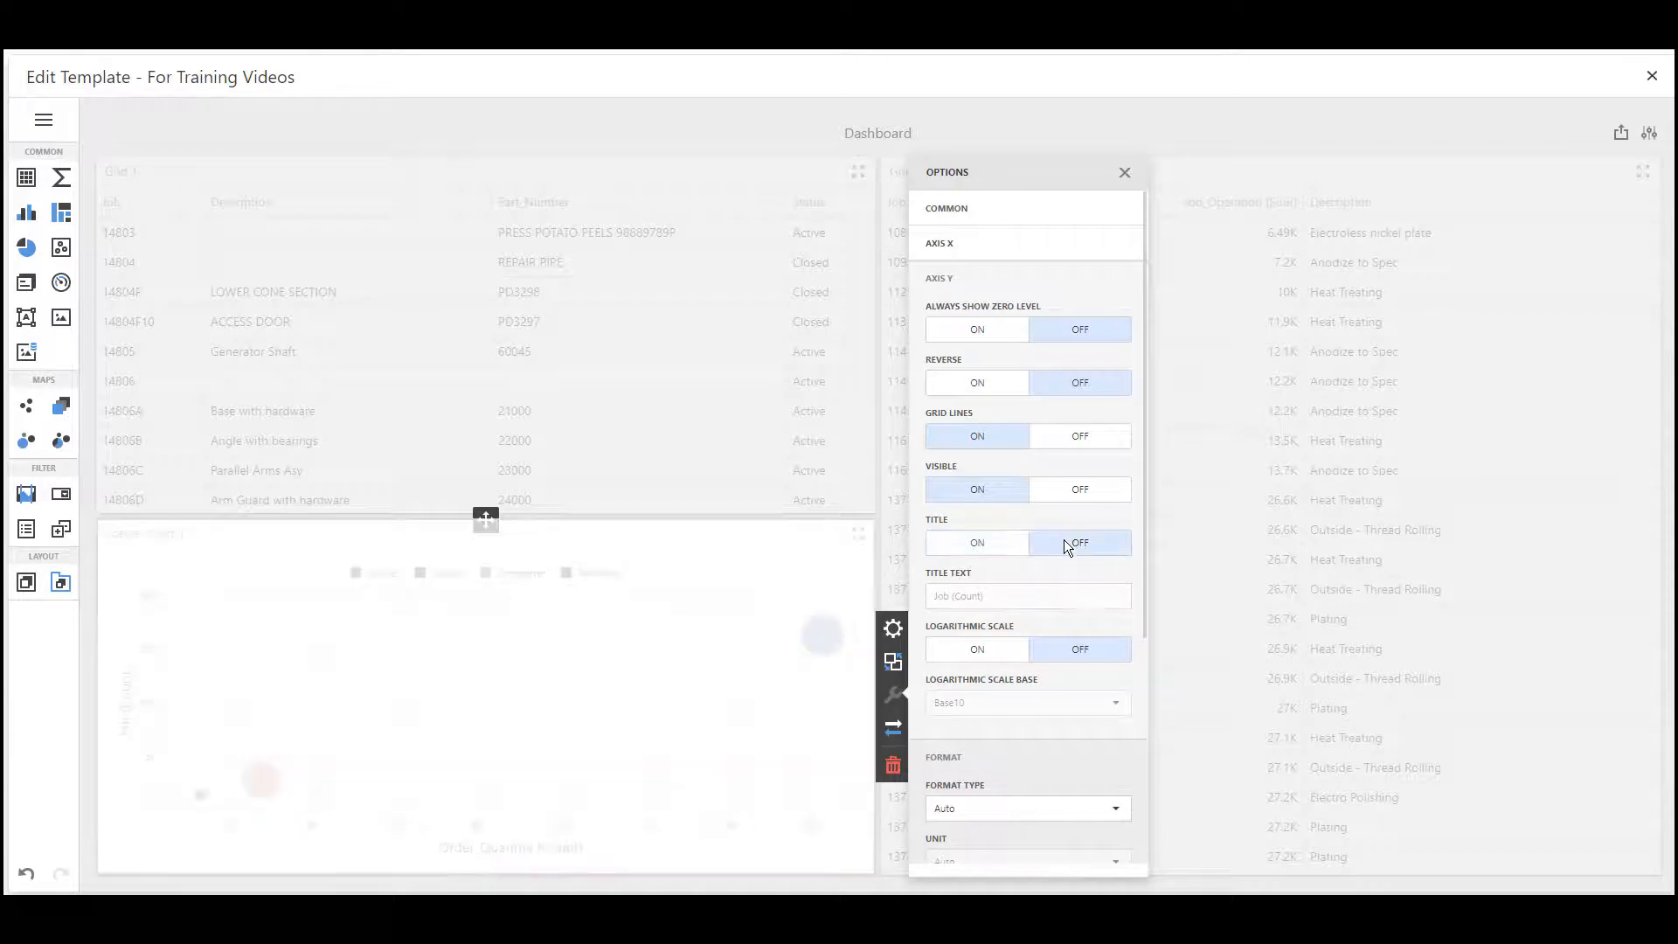
{"action": "left_click", "coordinate": [981, 544]}
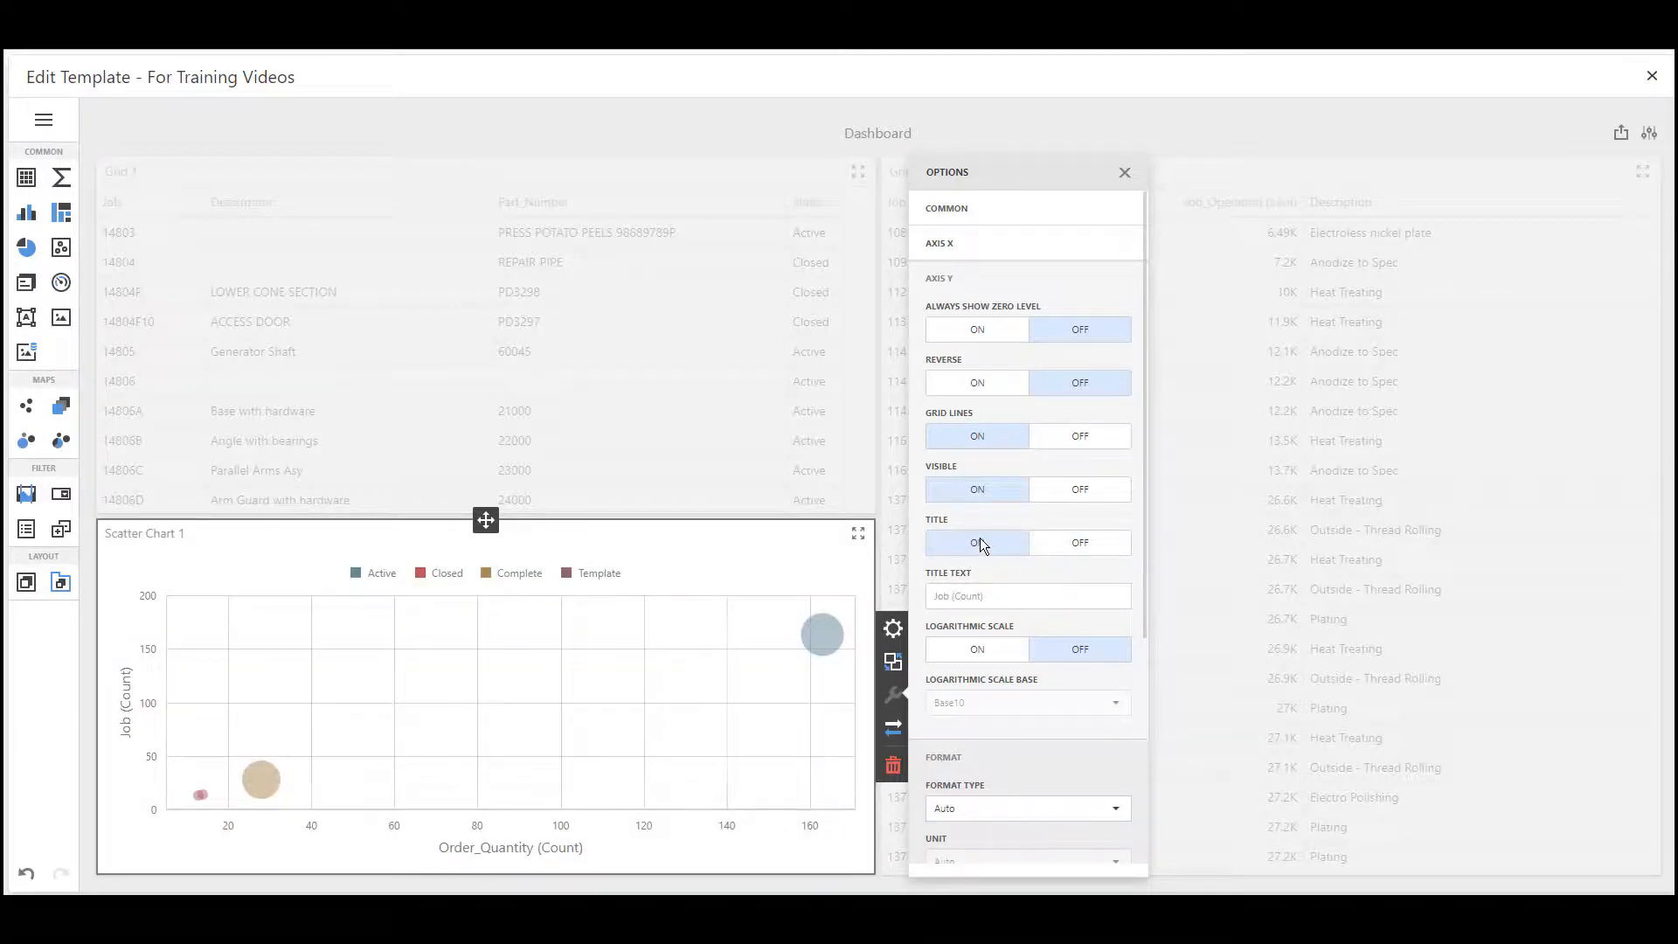
Try the Y-axis logarithmic scale, view its available scale bases, and switch the logarithmic scale back off
{"action": "left_click", "coordinate": [1005, 600]}
{"action": "left_click", "coordinate": [1011, 645]}
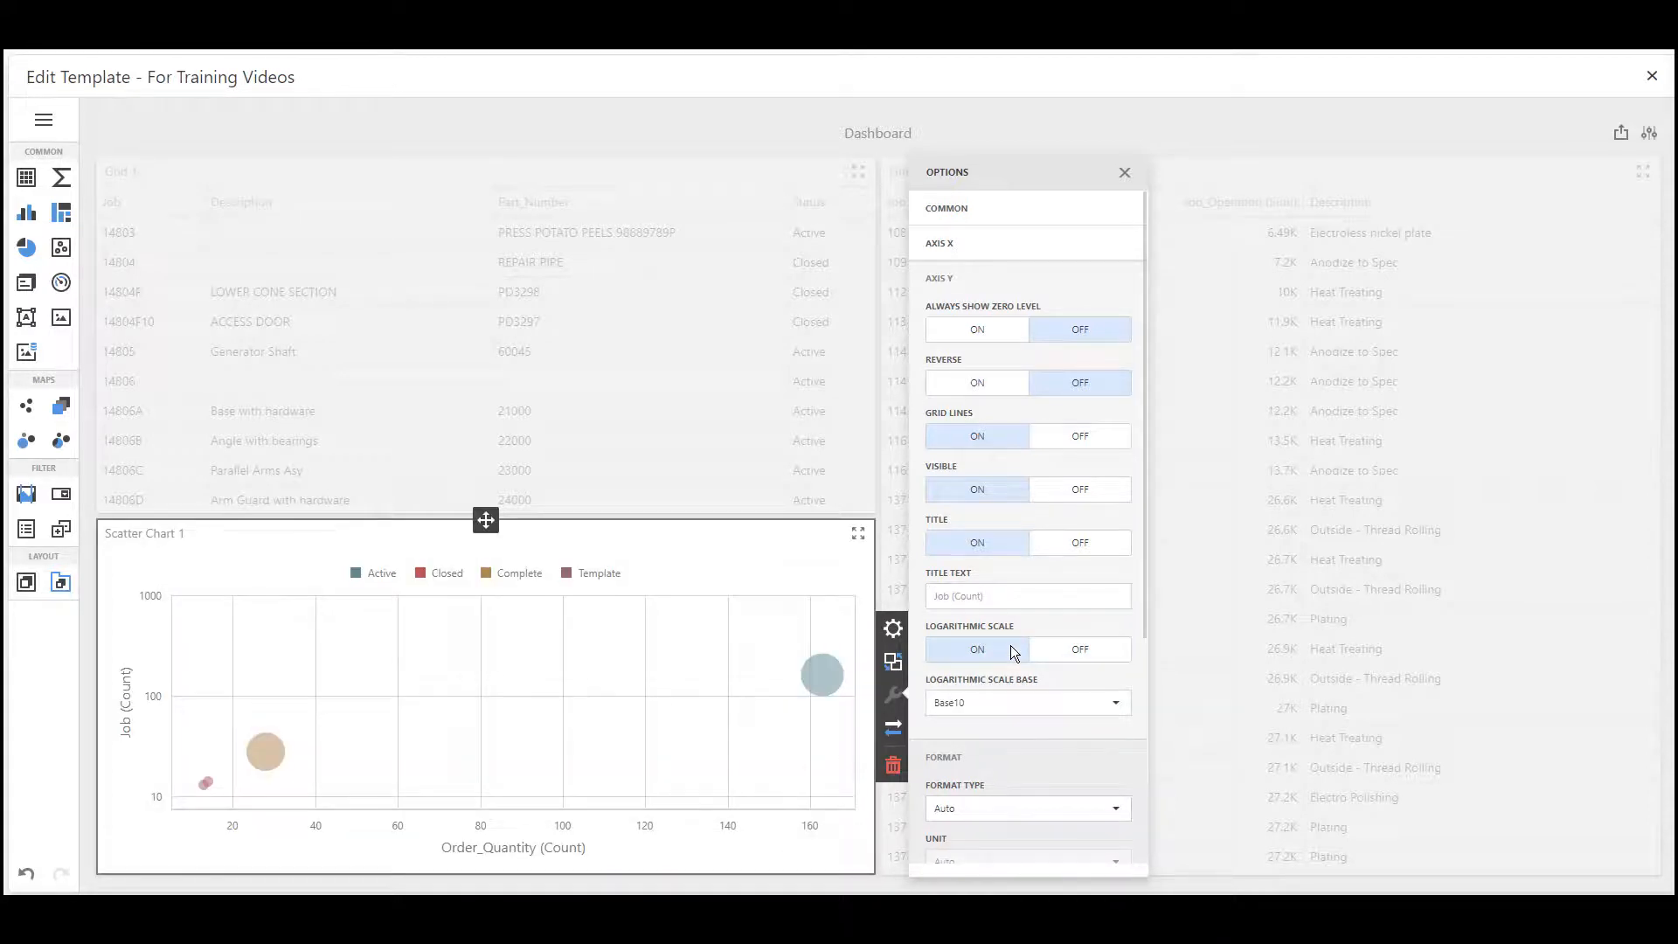
{"action": "left_click", "coordinate": [1083, 648]}
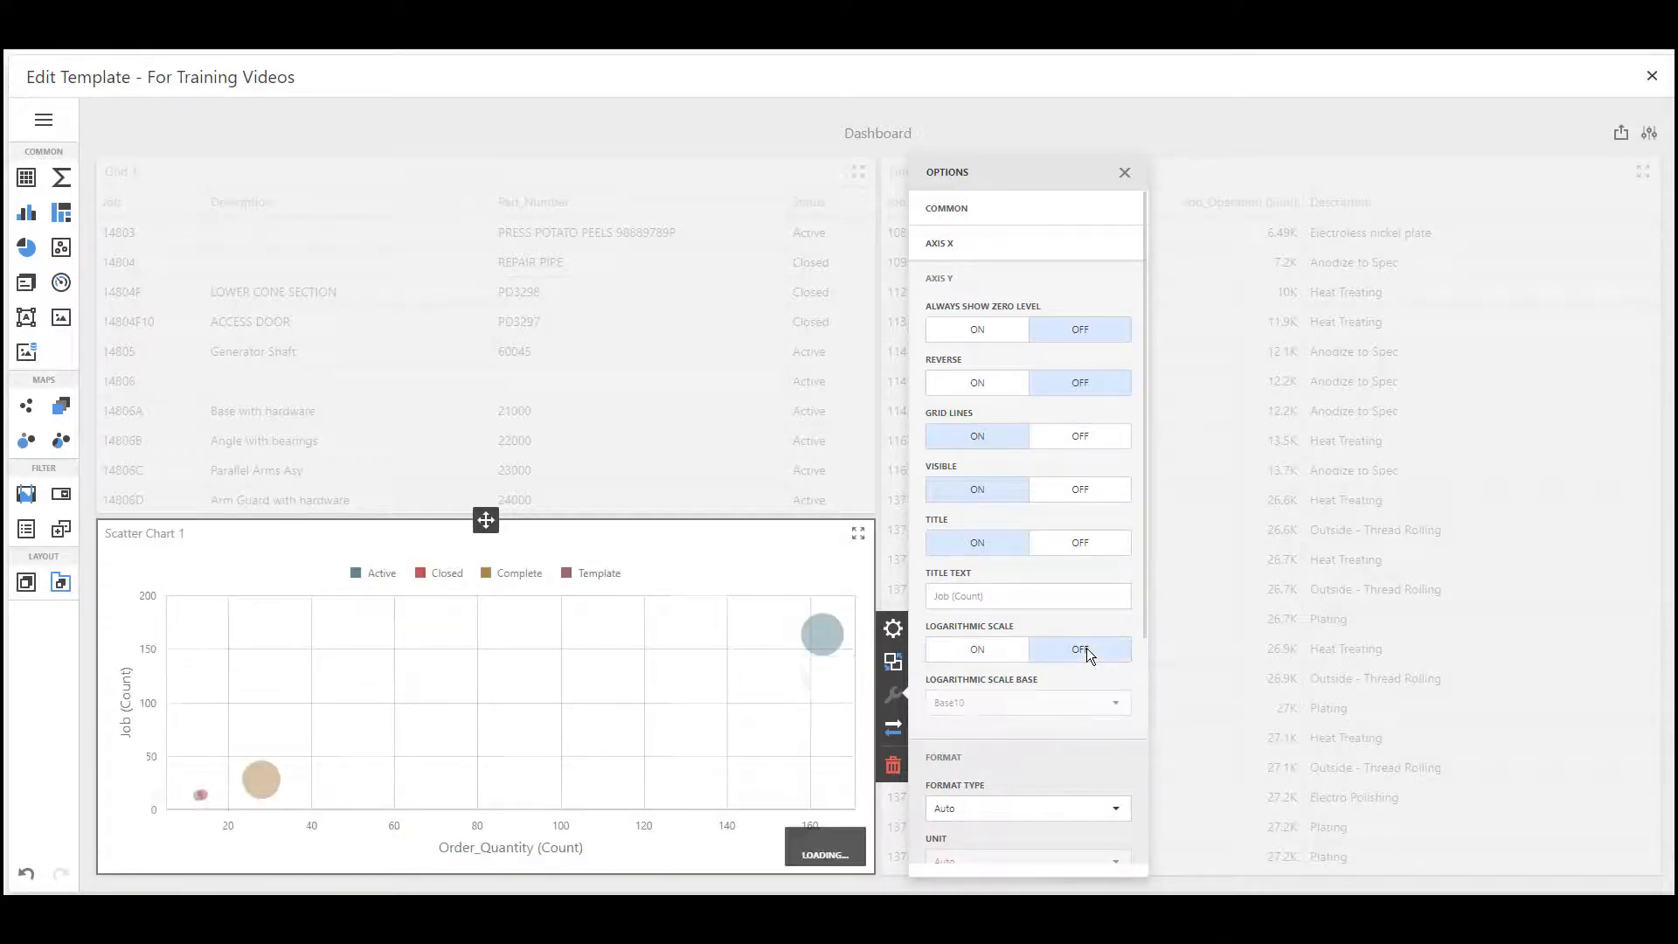
{"action": "left_click", "coordinate": [1009, 653]}
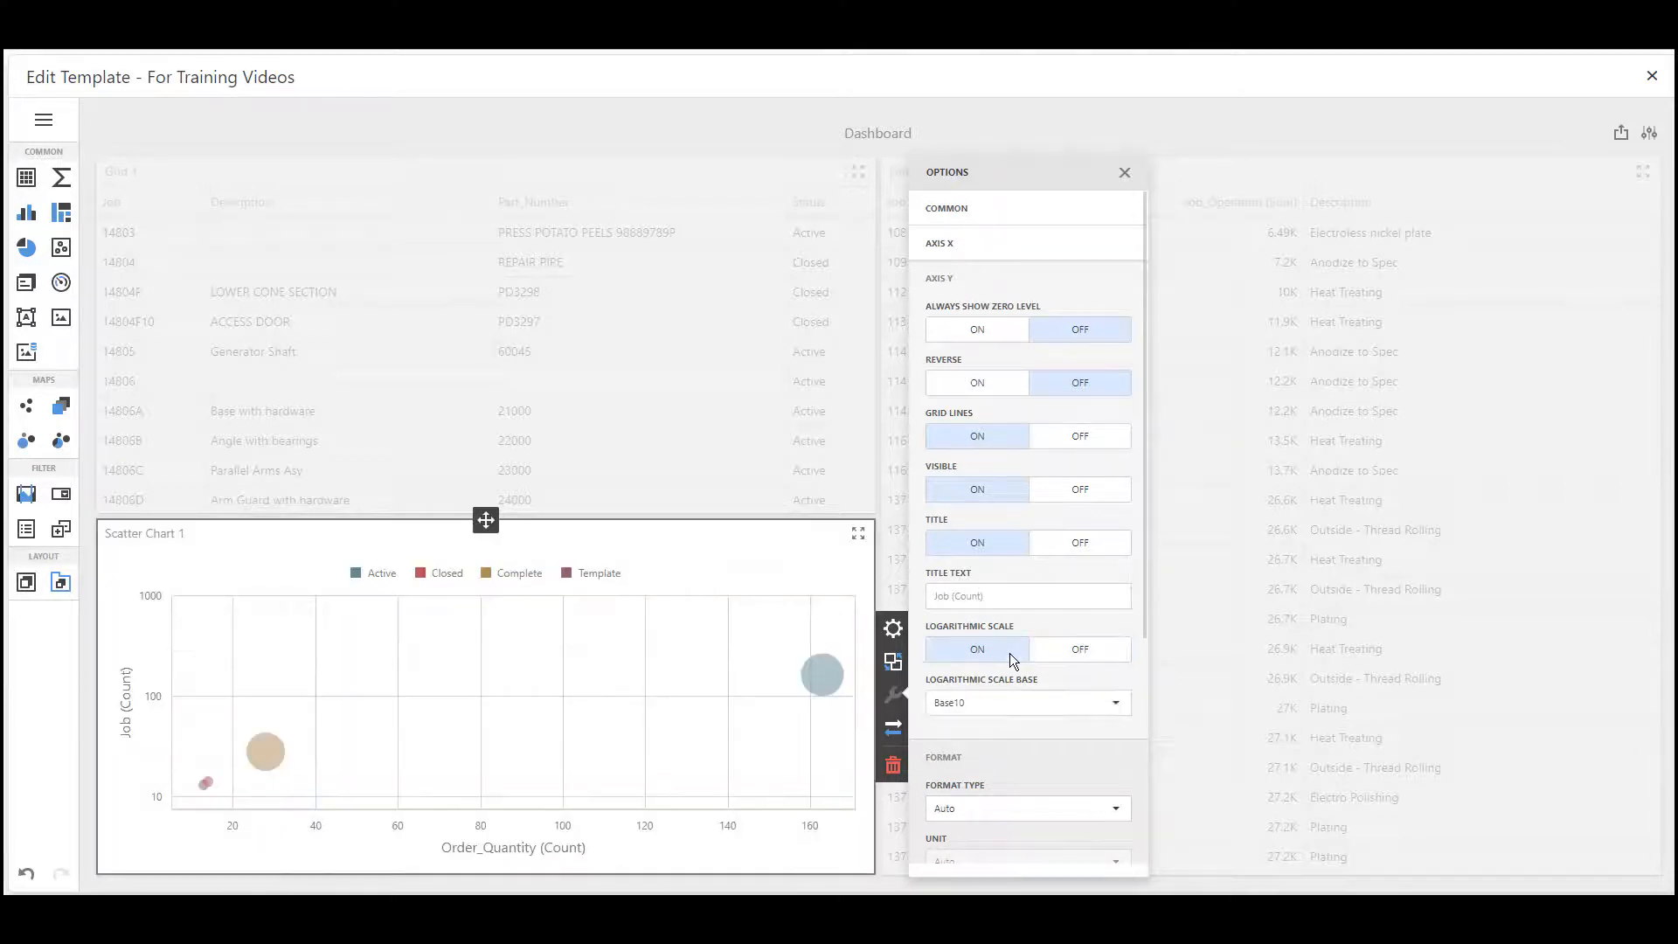
{"action": "left_click", "coordinate": [1119, 706]}
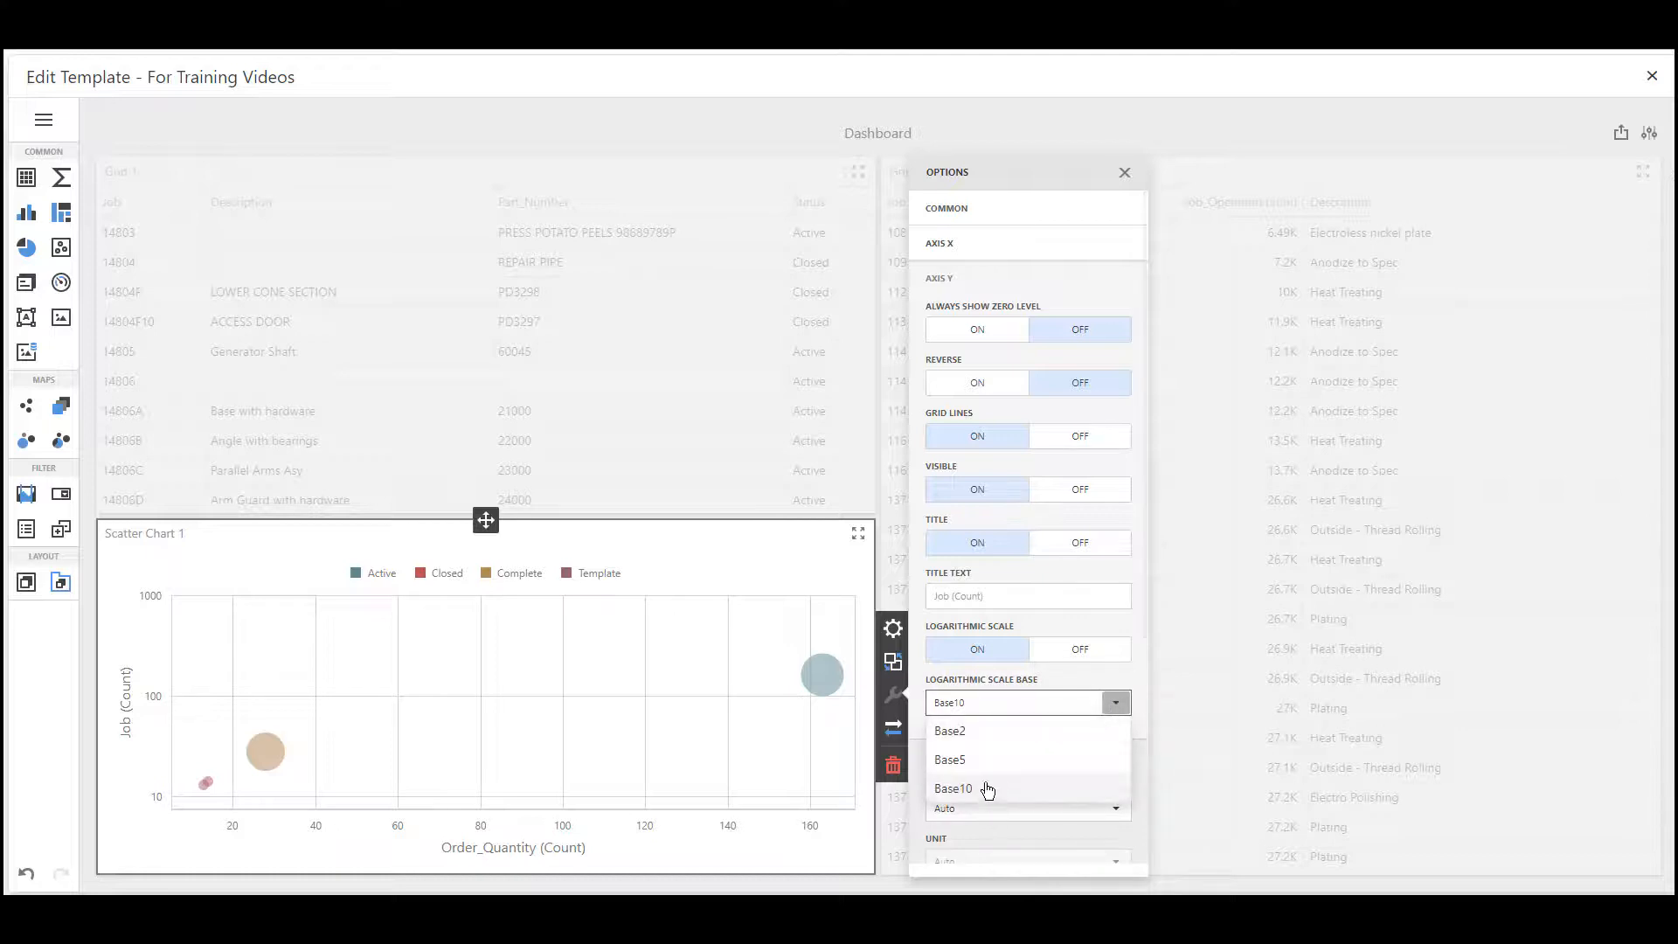
{"action": "left_click", "coordinate": [1061, 652]}
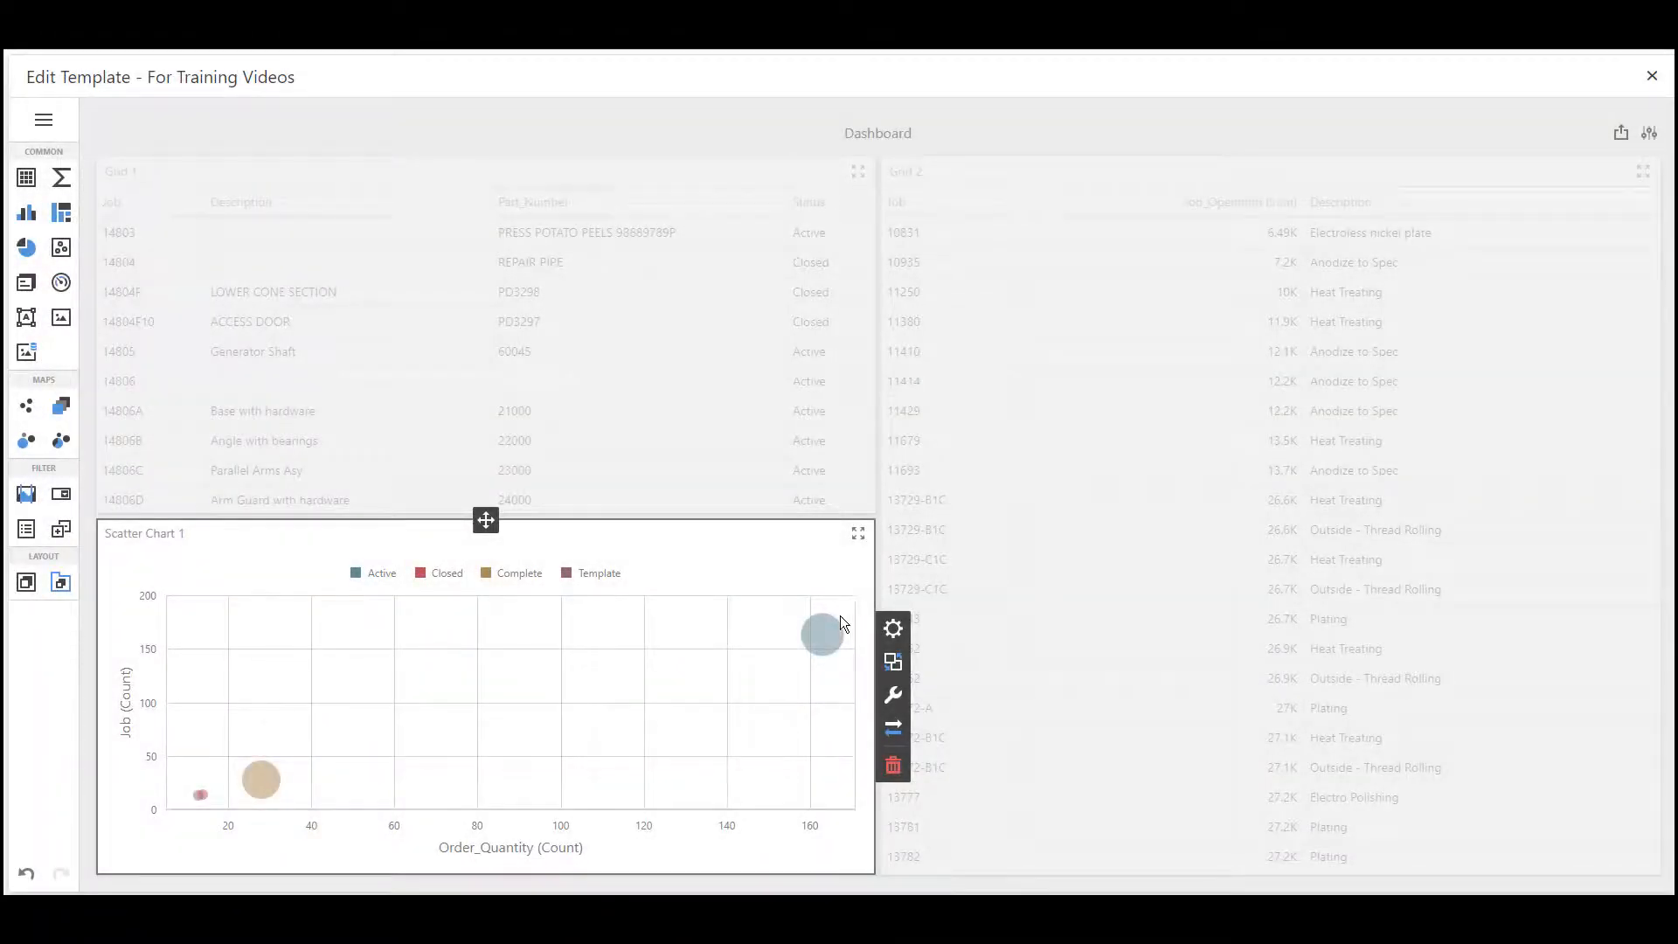
Turn on the Rotated option in the scatter chart's common options to swap its axes
{"action": "mouse_move", "coordinate": [849, 680]}
{"action": "left_click", "coordinate": [899, 697]}
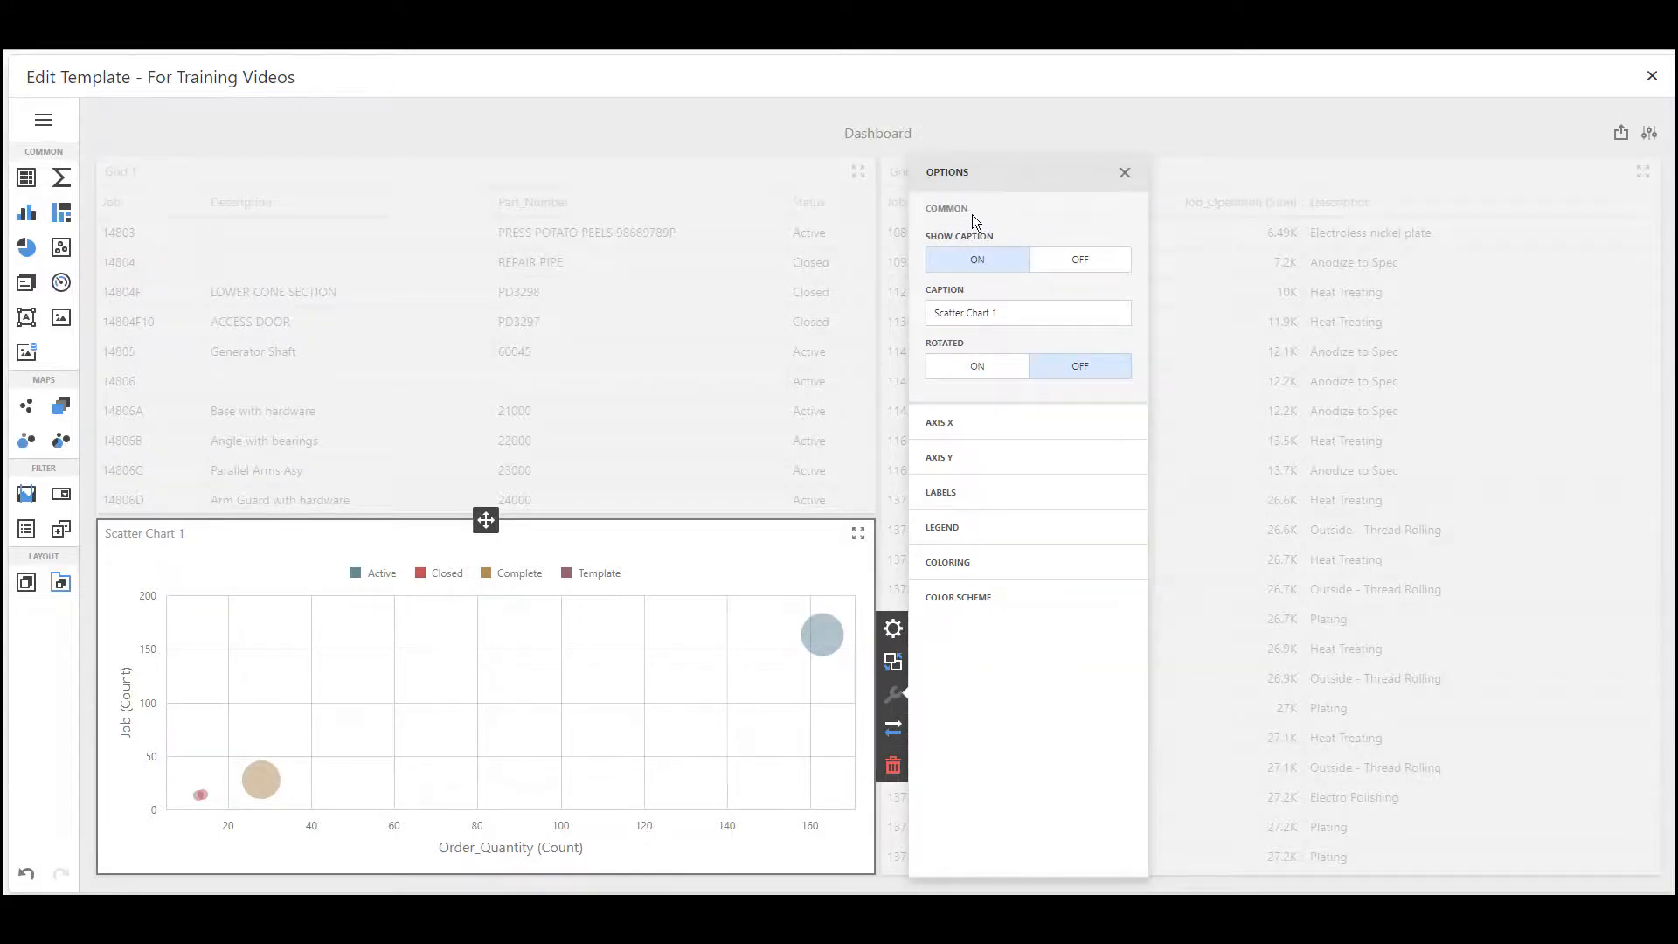
{"action": "left_click", "coordinate": [984, 364]}
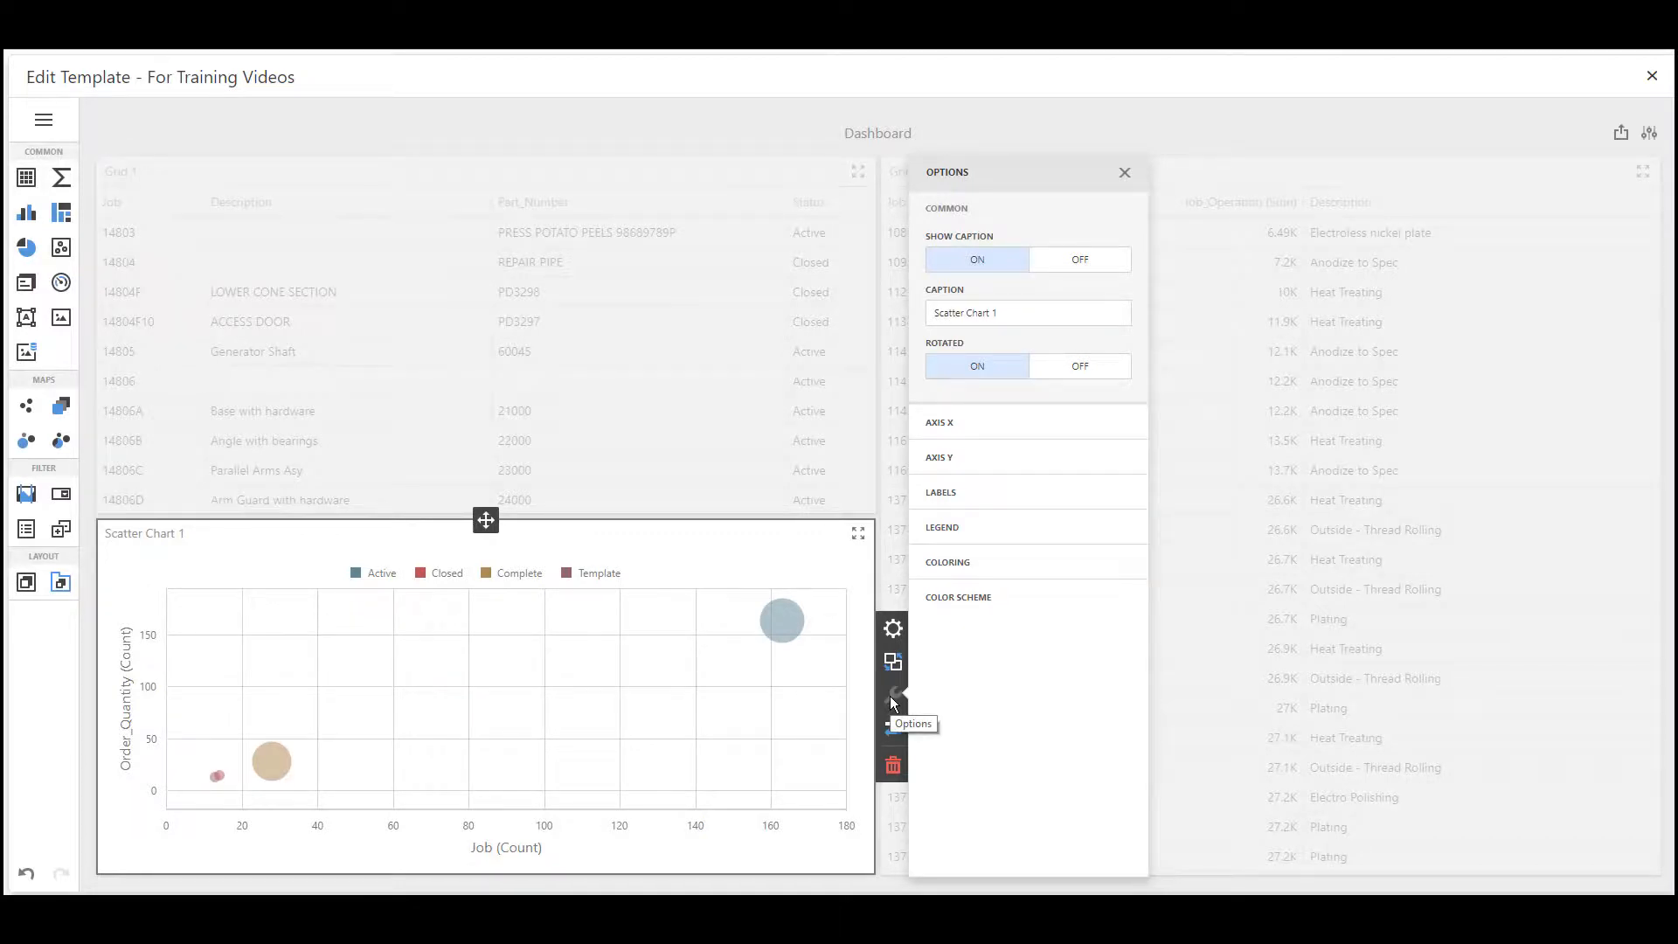
Turn on Show Point Labels for the scatter chart, toggling it off and on again to compare
{"action": "scroll", "coordinate": [958, 497], "scroll_direction": "down", "scroll_amount": 1}
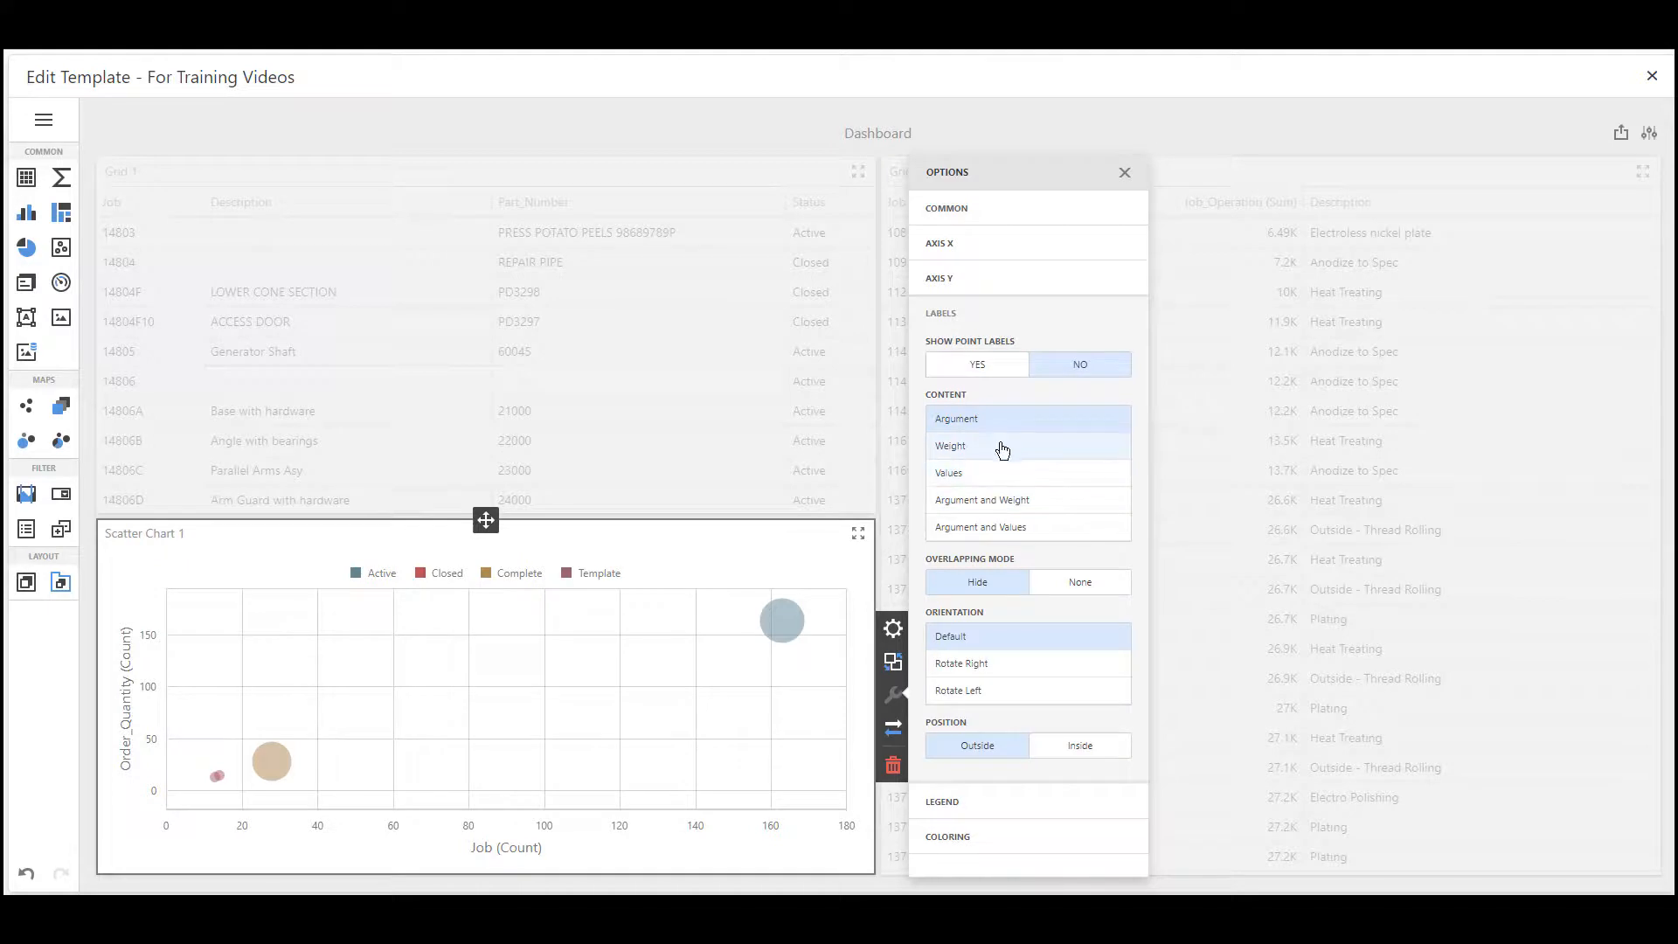
{"action": "left_click", "coordinate": [991, 370]}
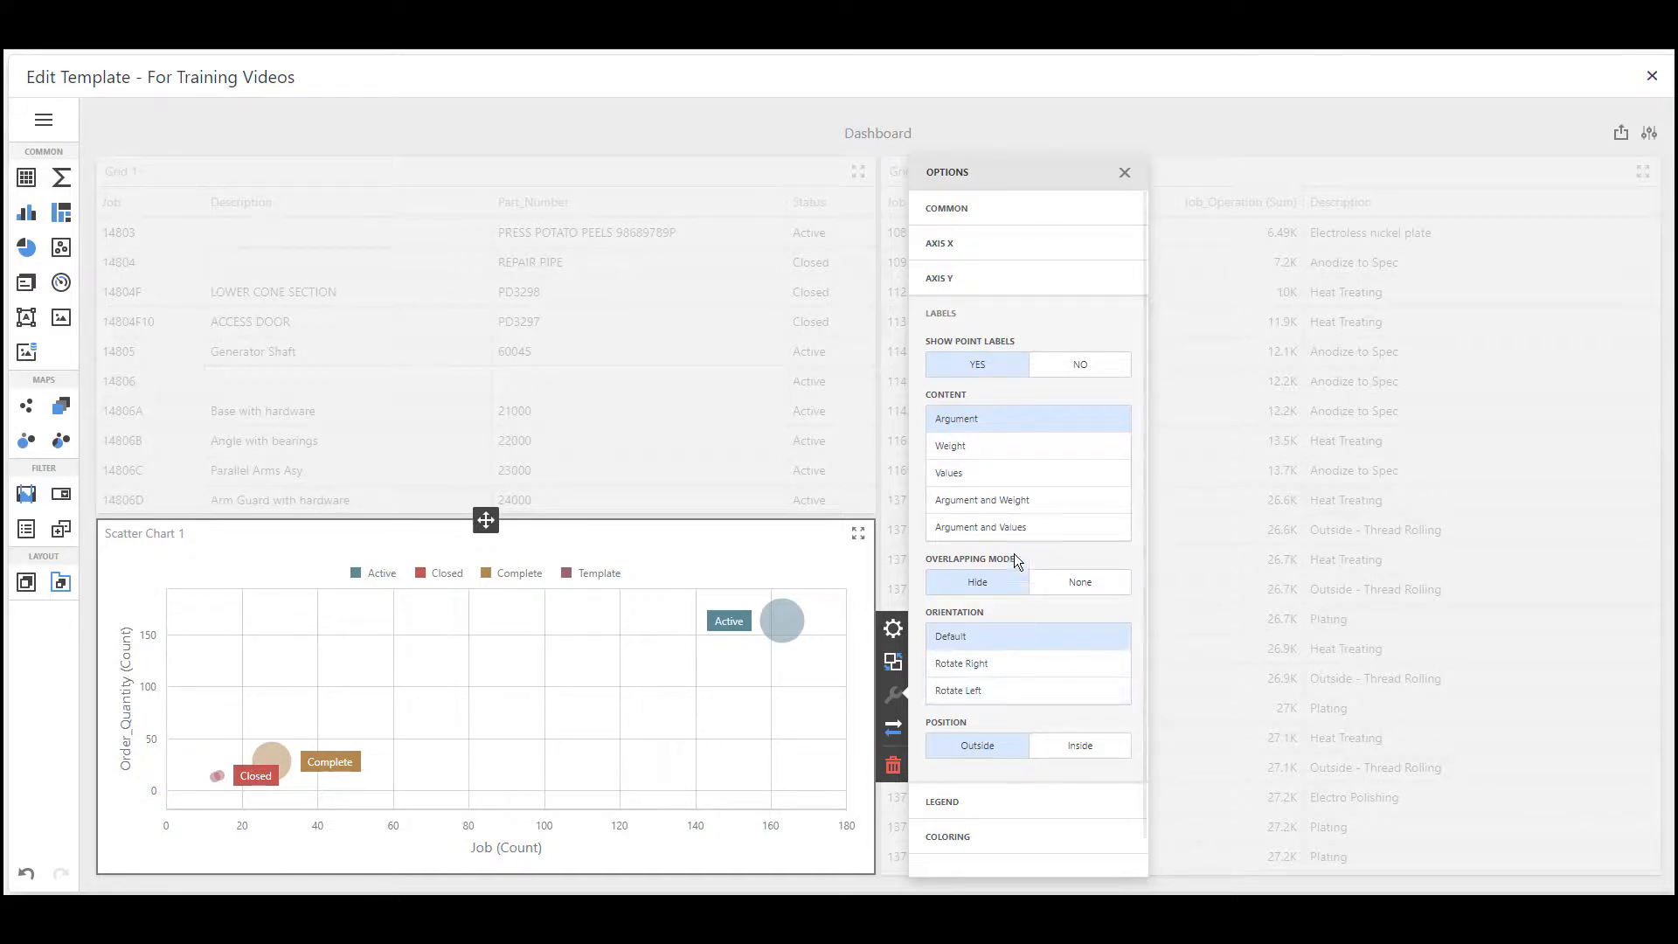
{"action": "left_click", "coordinate": [1076, 365]}
{"action": "left_click", "coordinate": [978, 367]}
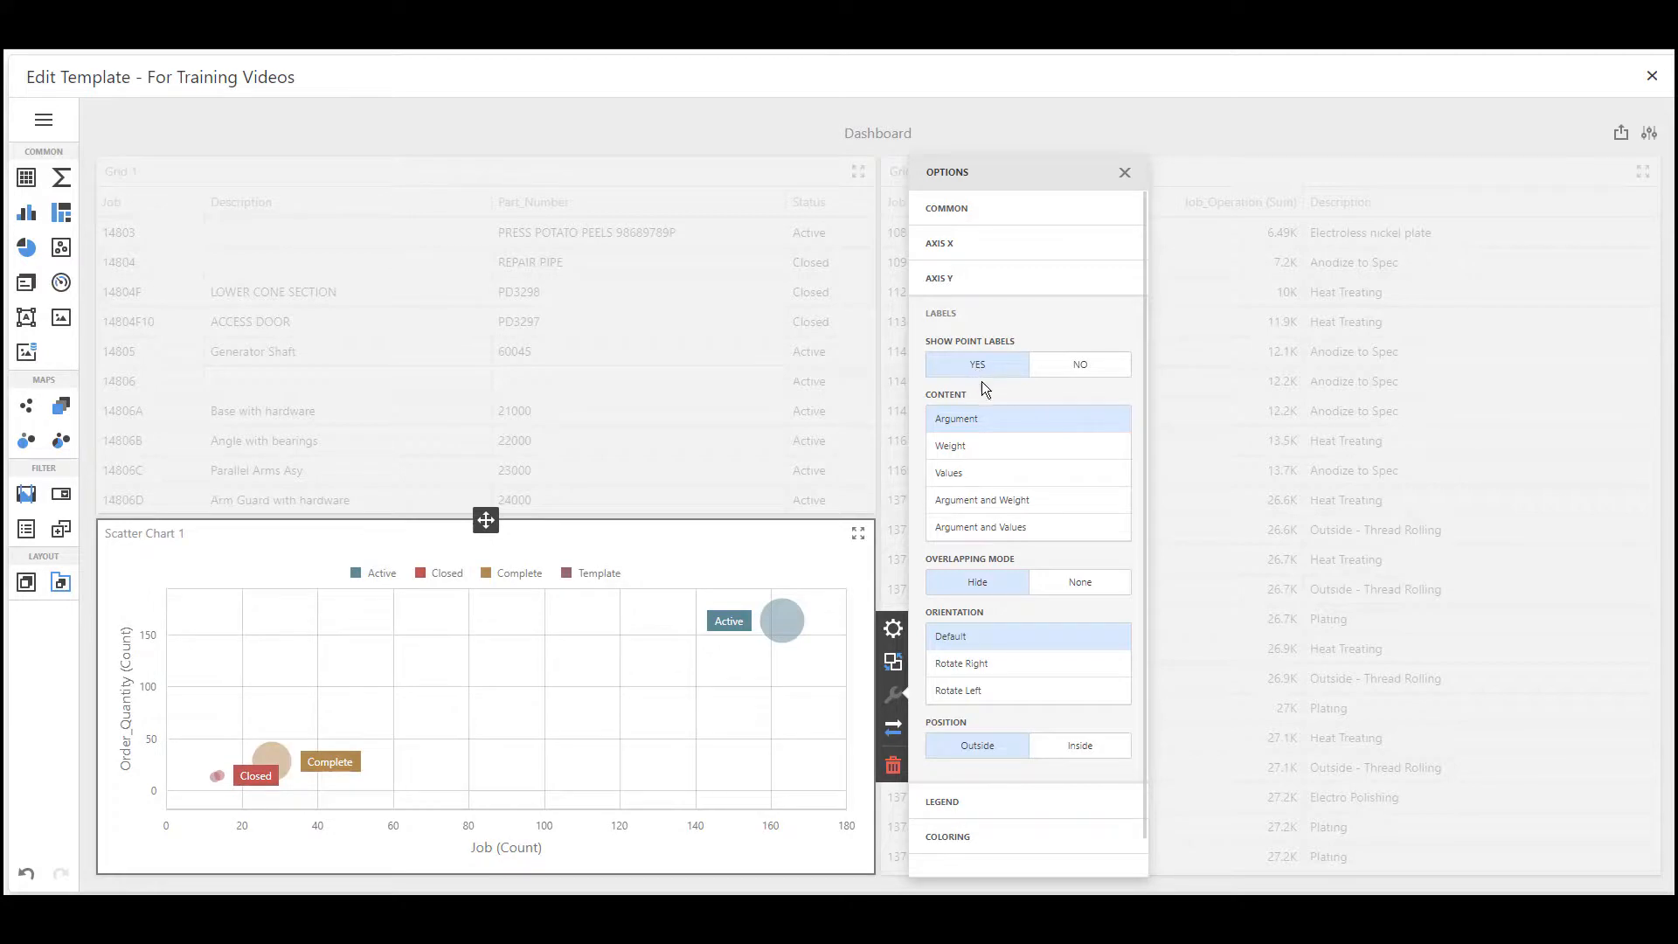
Try the Weight, Values, Argument and Weight, and Argument and Values contents for the point labels, then restore Argument
{"action": "left_click", "coordinate": [986, 448]}
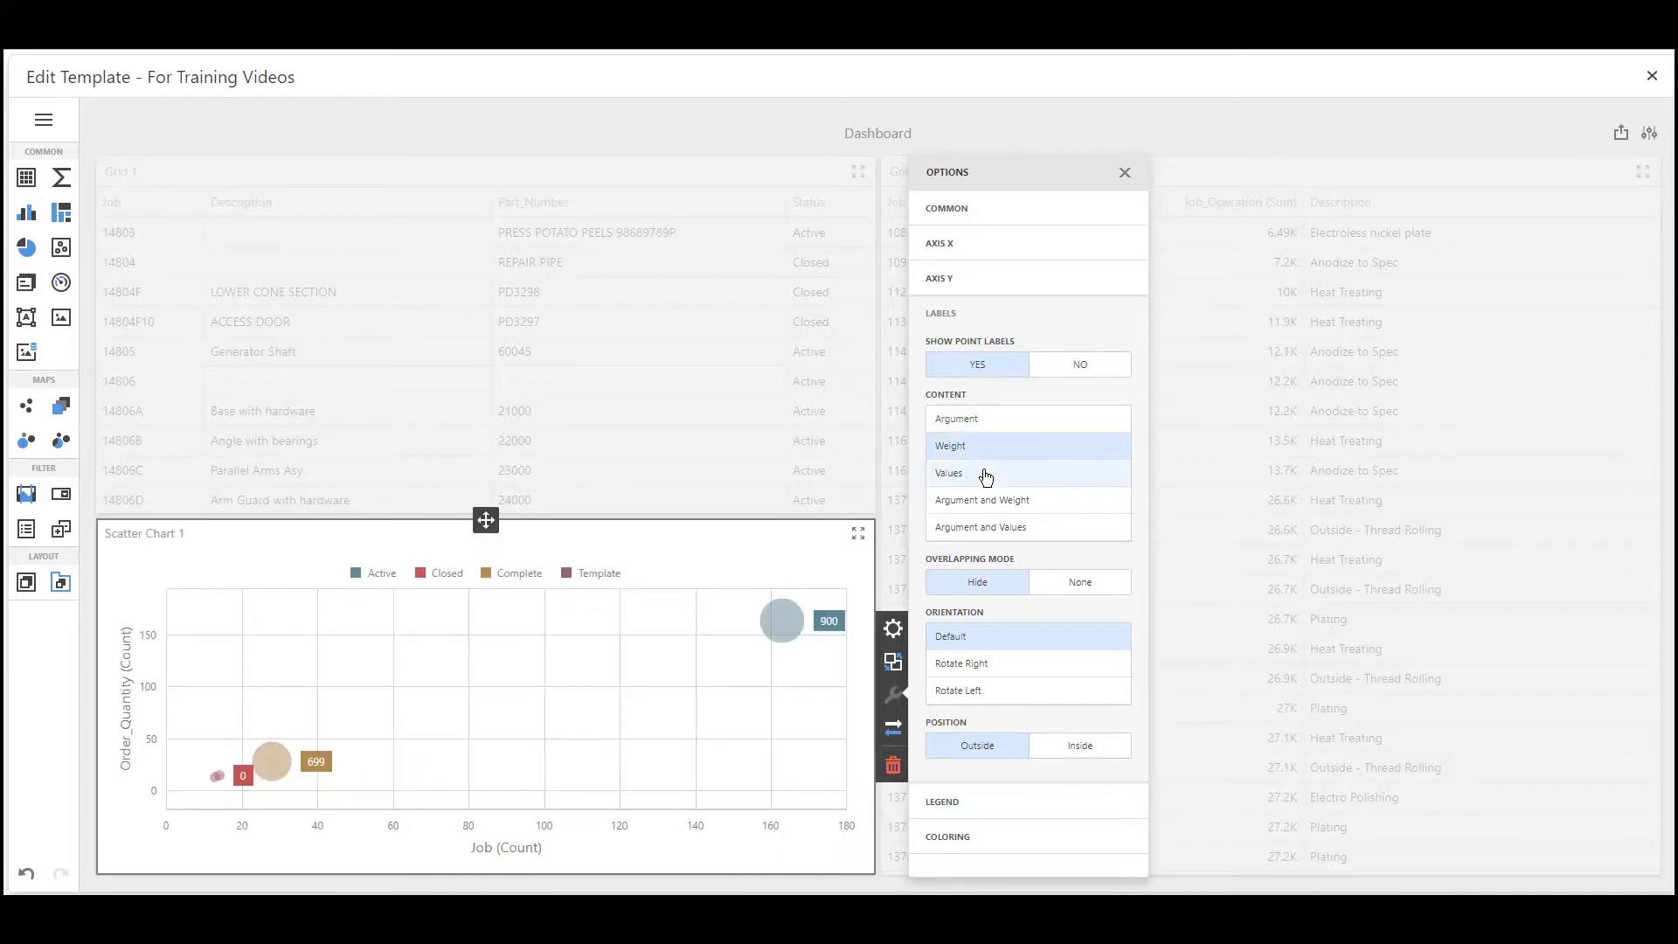
{"action": "left_click", "coordinate": [986, 475]}
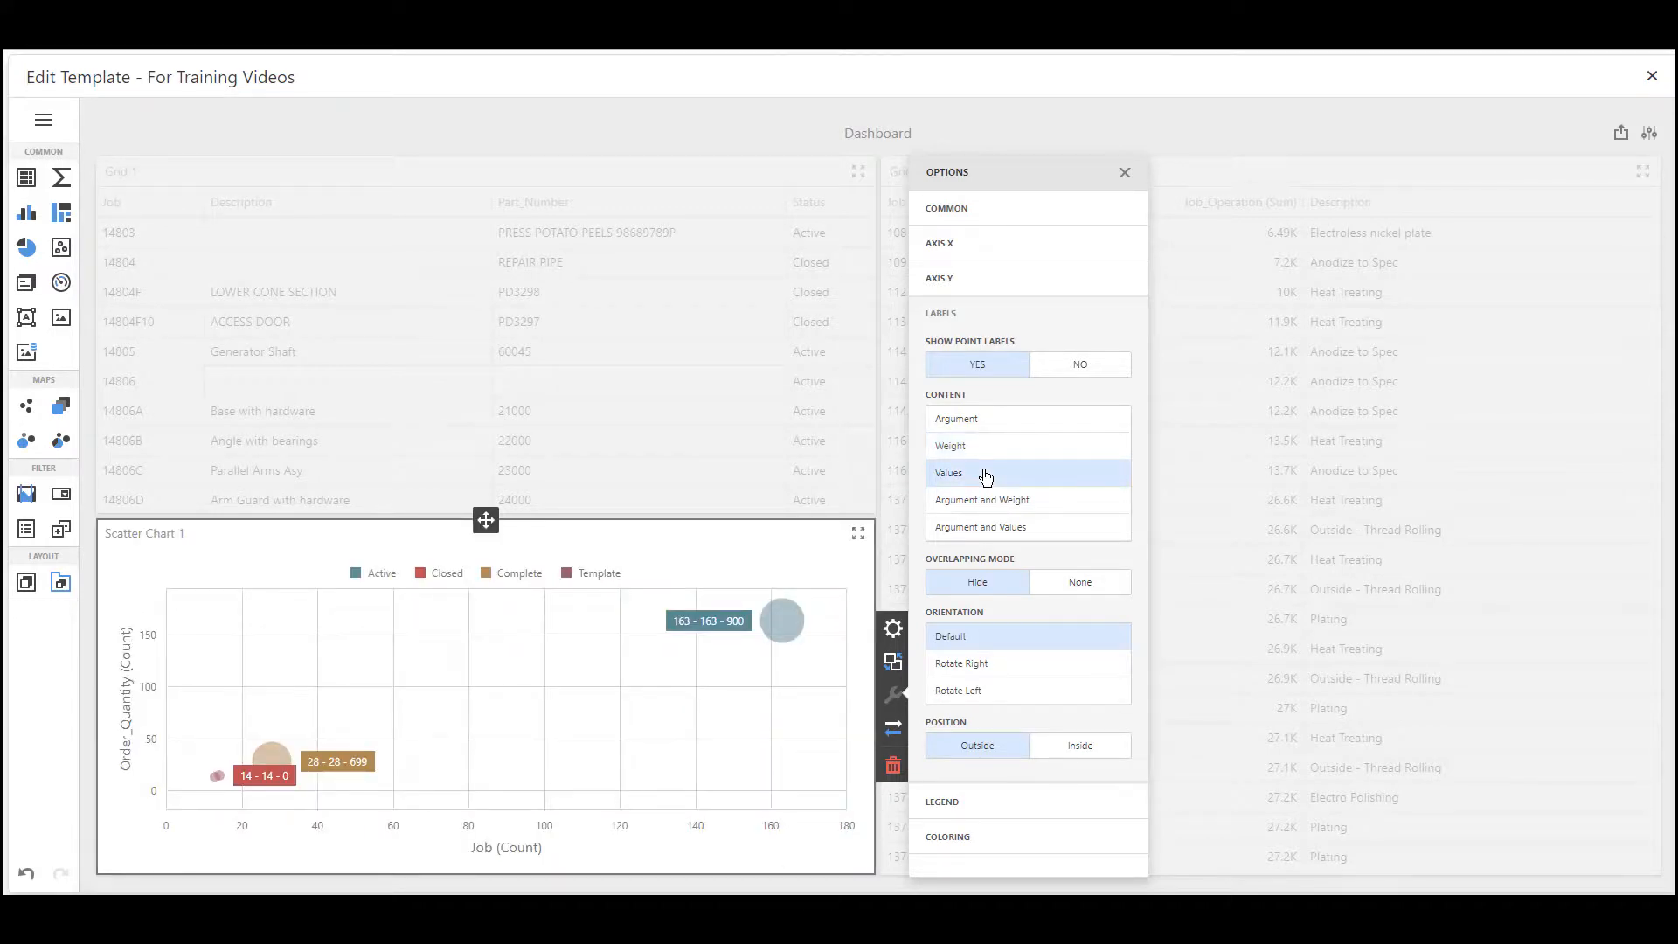
{"action": "left_click", "coordinate": [985, 500]}
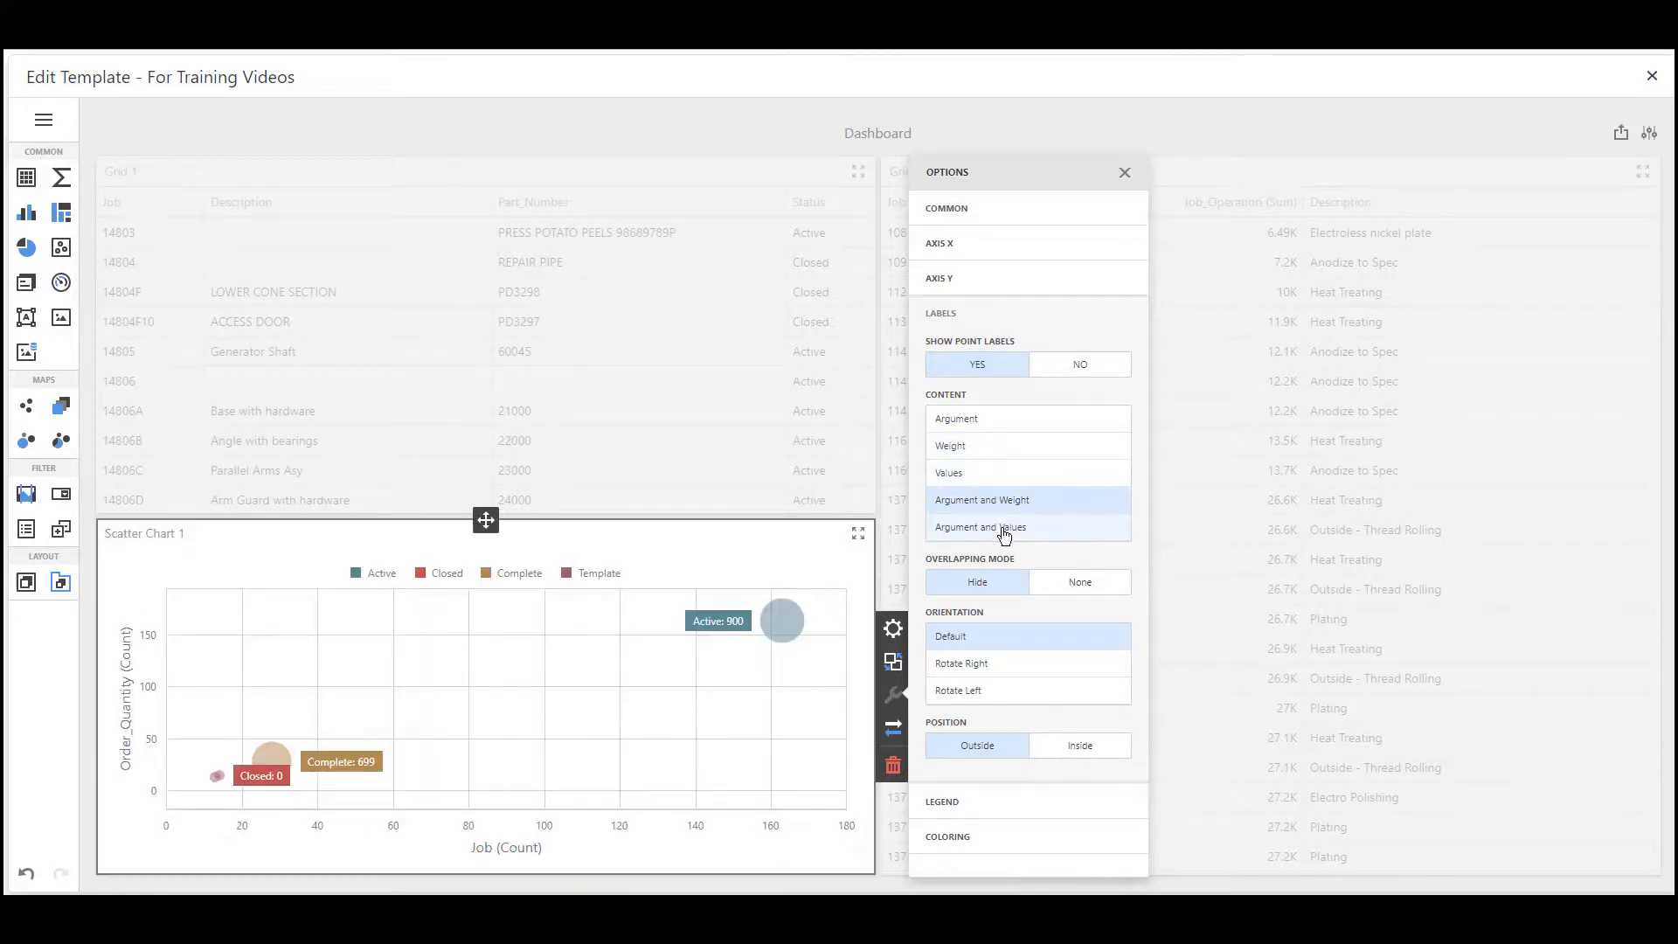
{"action": "left_click", "coordinate": [1004, 533]}
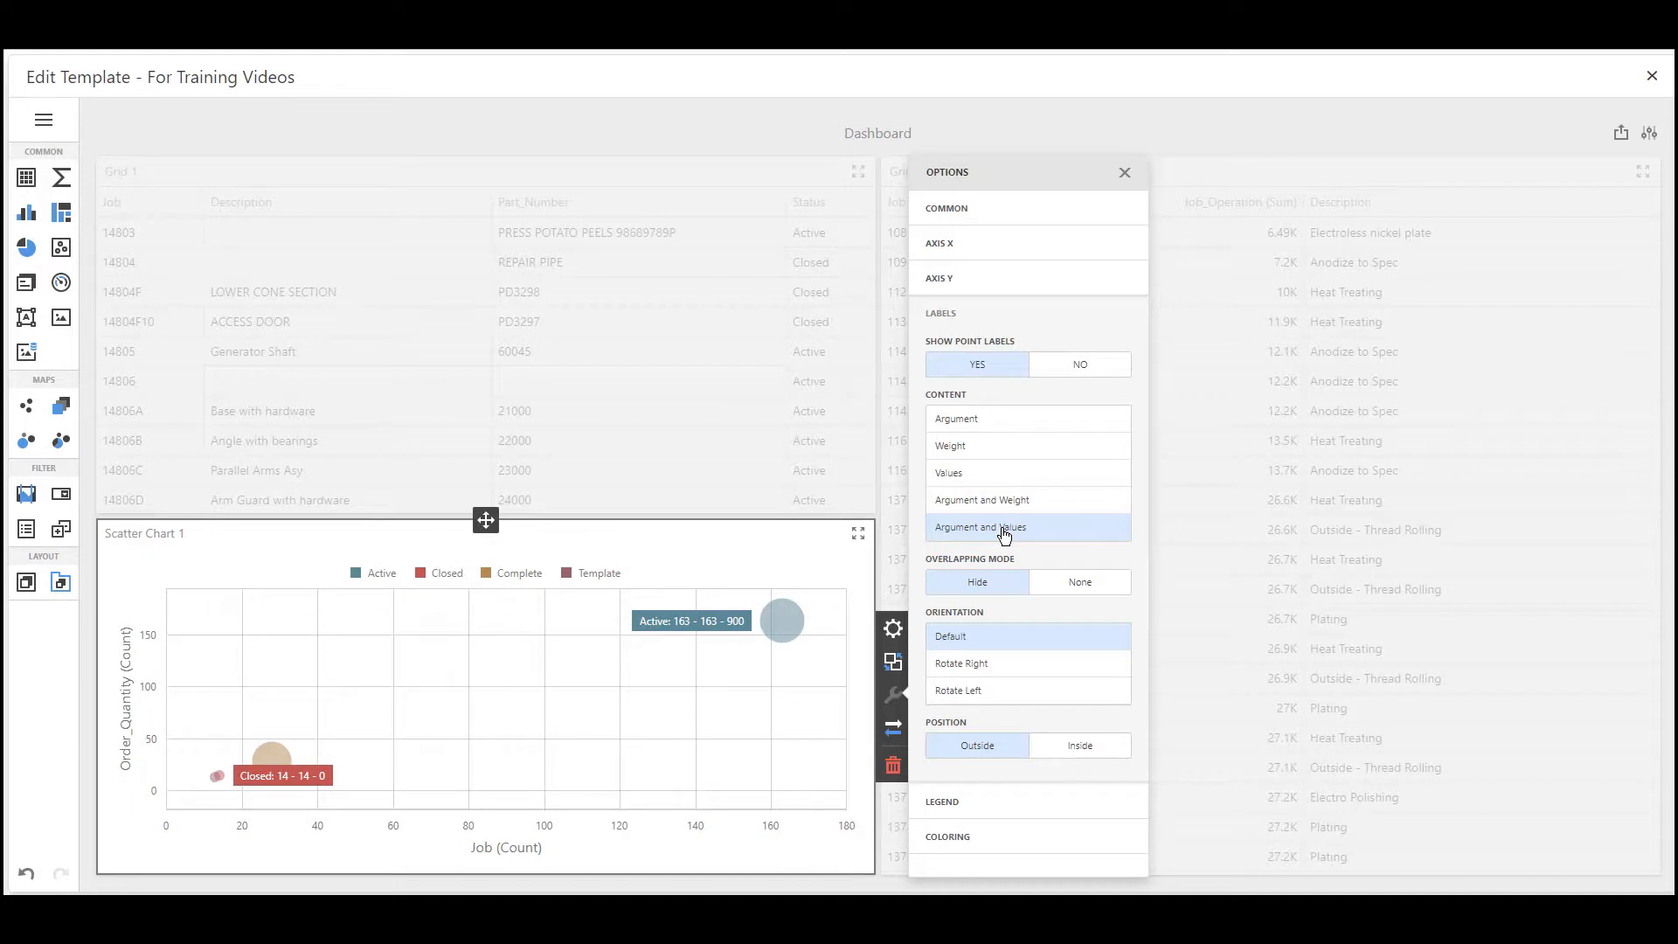
{"action": "left_click", "coordinate": [992, 421]}
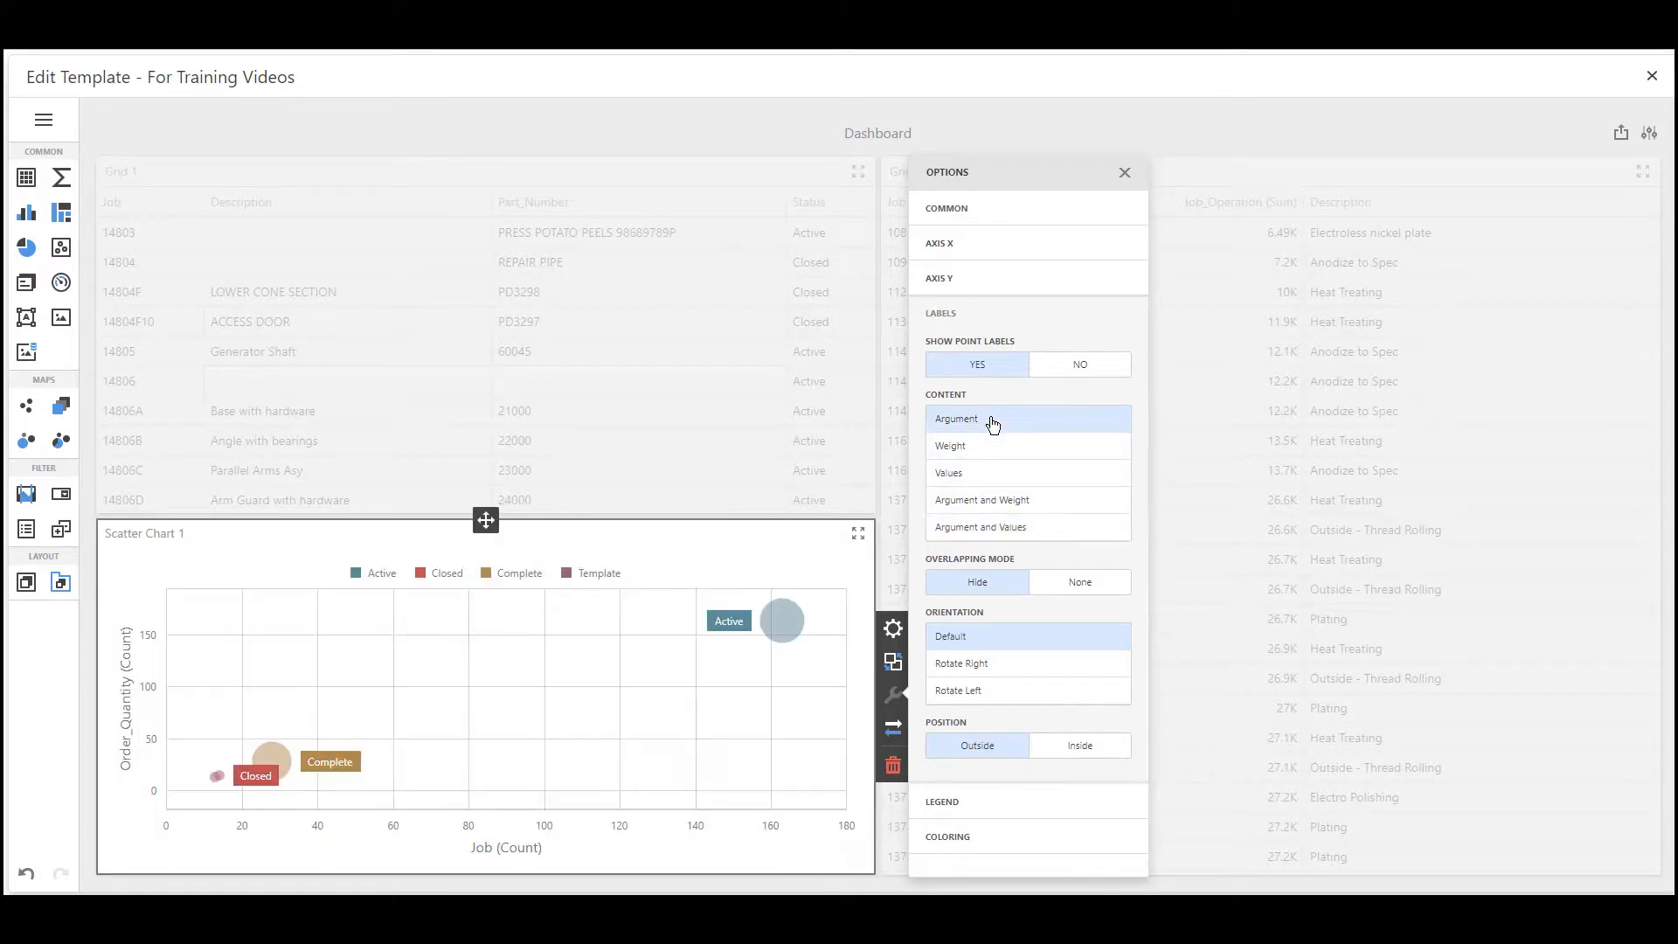
Try the point labels' overlapping mode None against Hide, ending with Hide
{"action": "left_click", "coordinate": [1047, 582]}
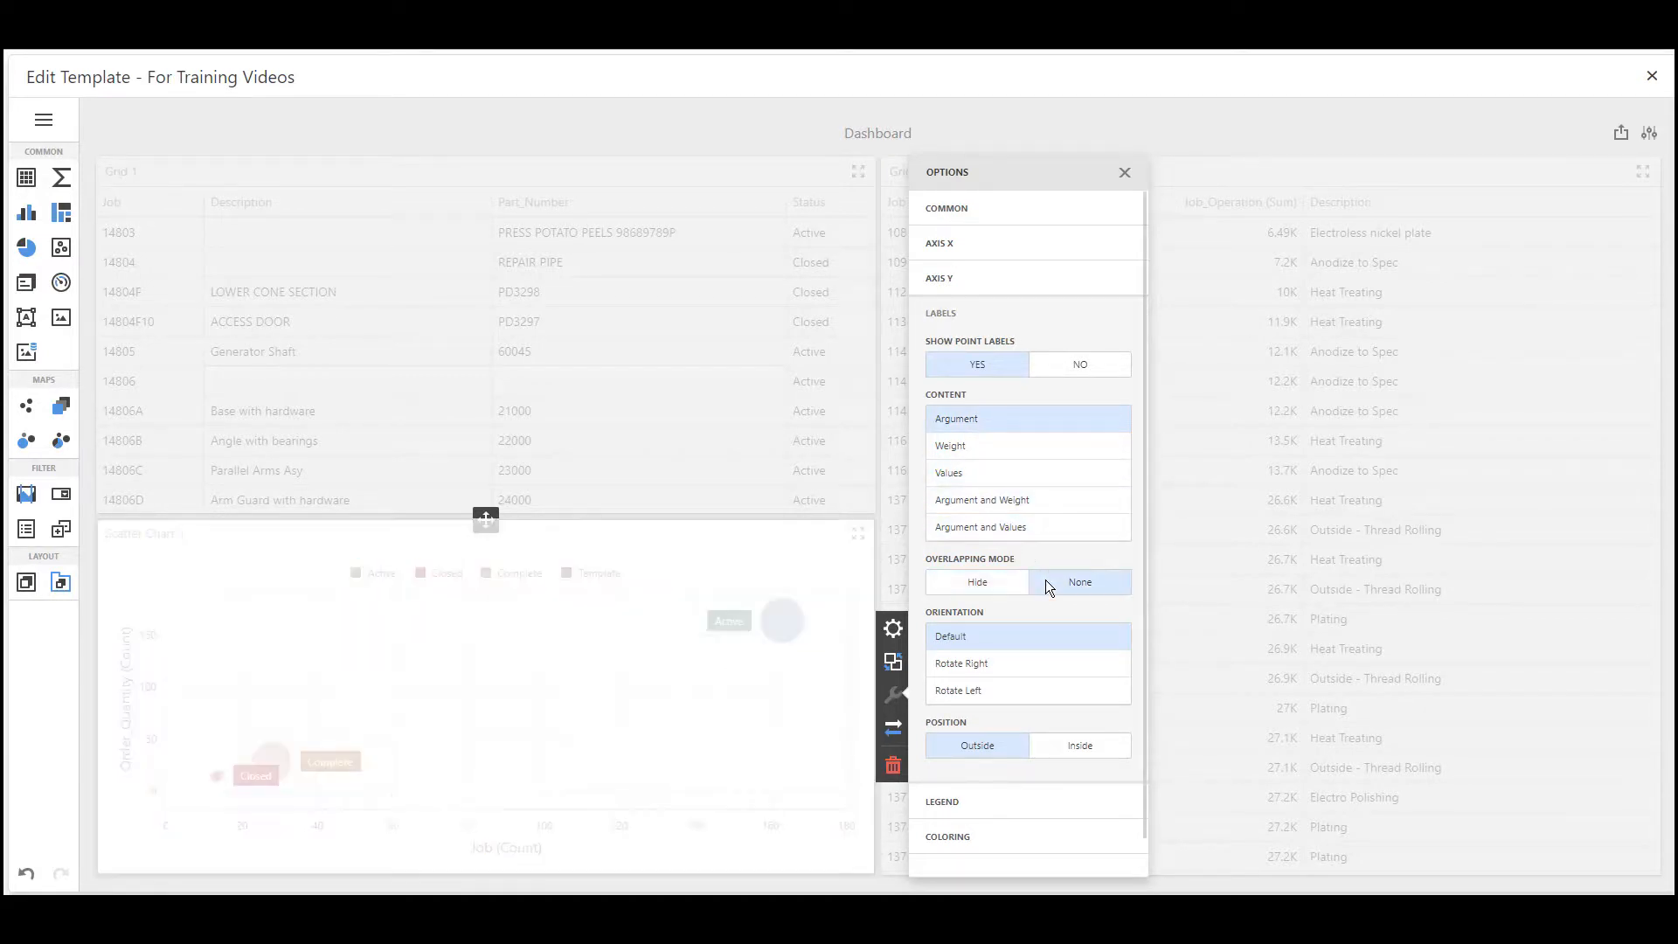
{"action": "left_click", "coordinate": [984, 585]}
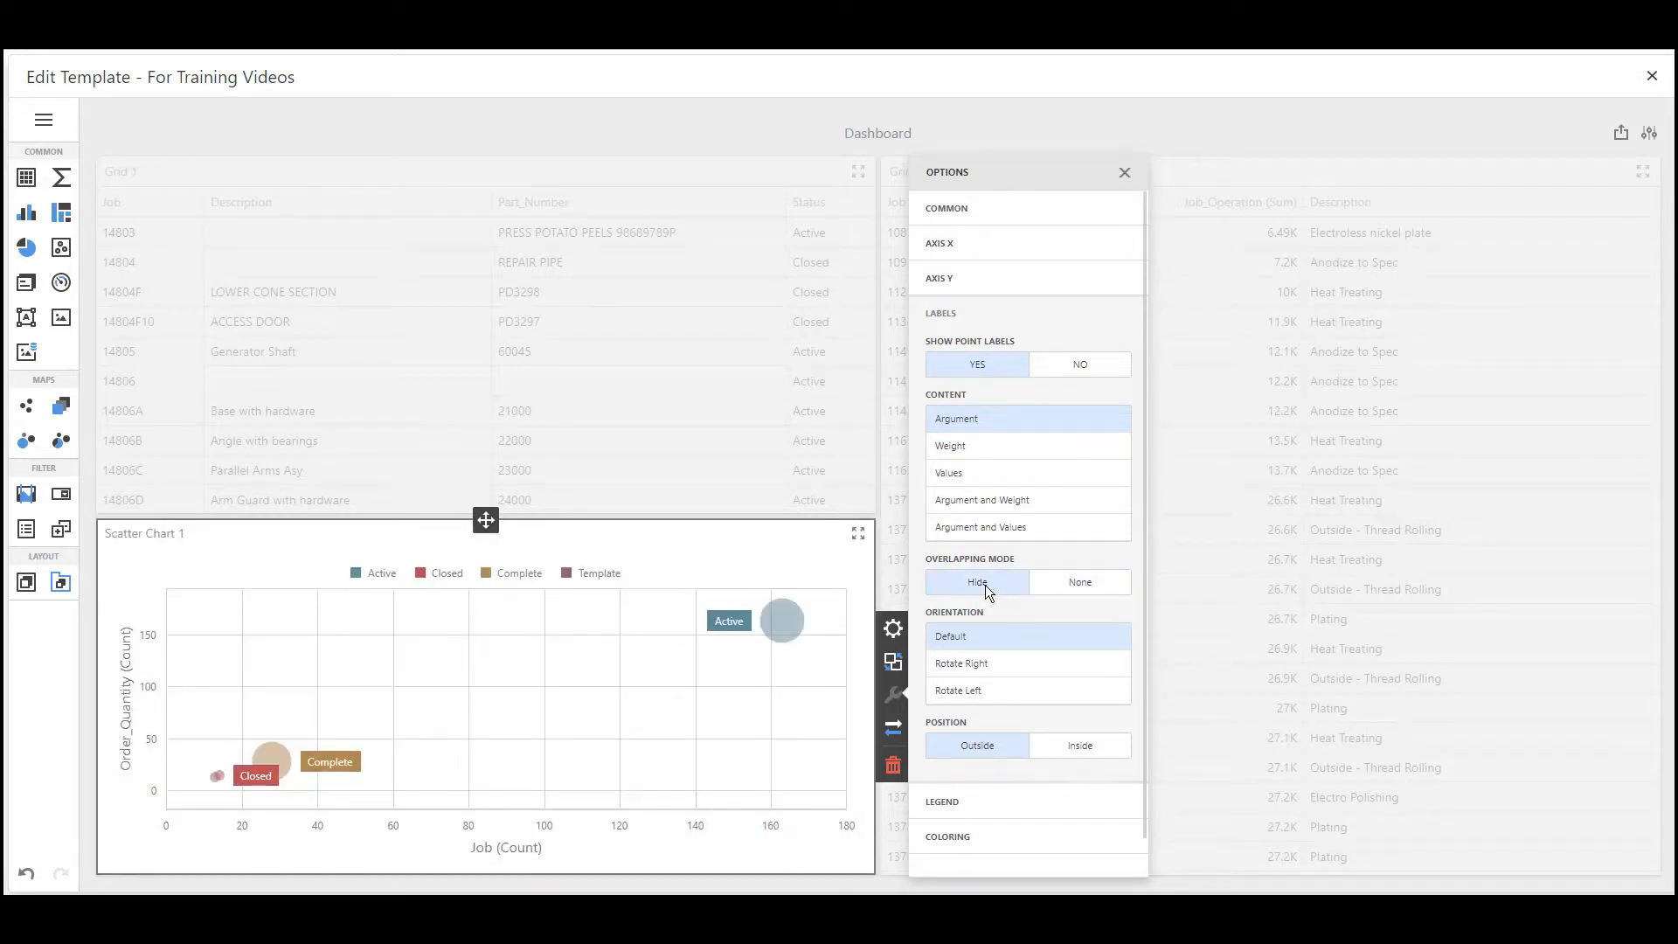
{"action": "left_click", "coordinate": [1038, 588]}
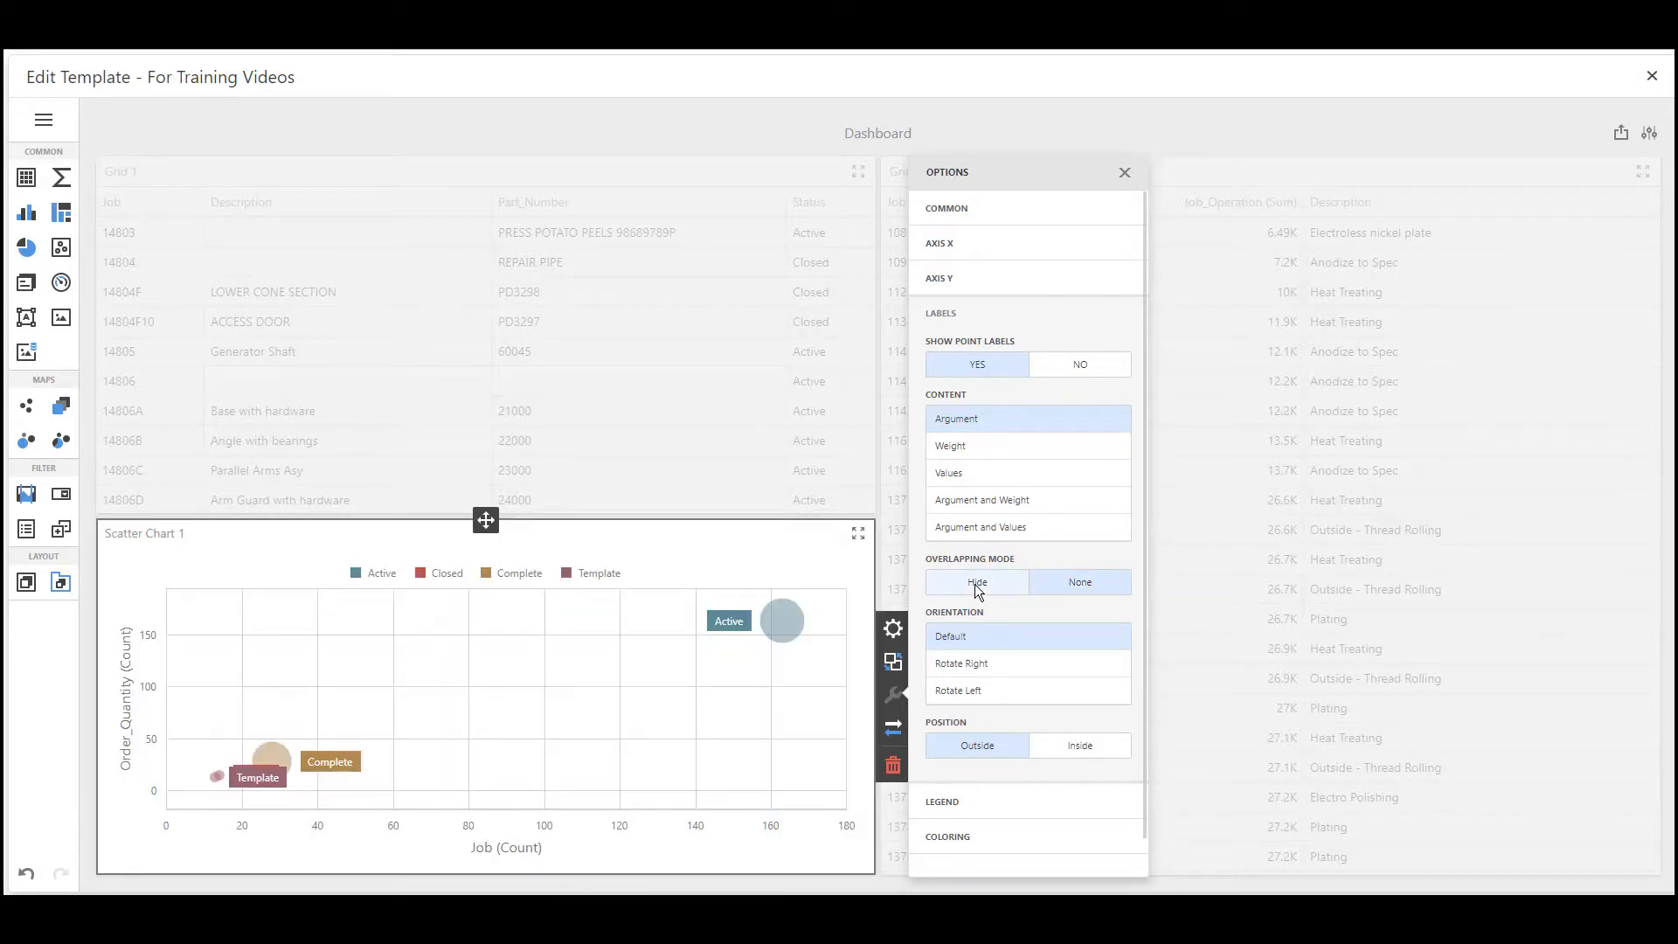
{"action": "left_click", "coordinate": [973, 584]}
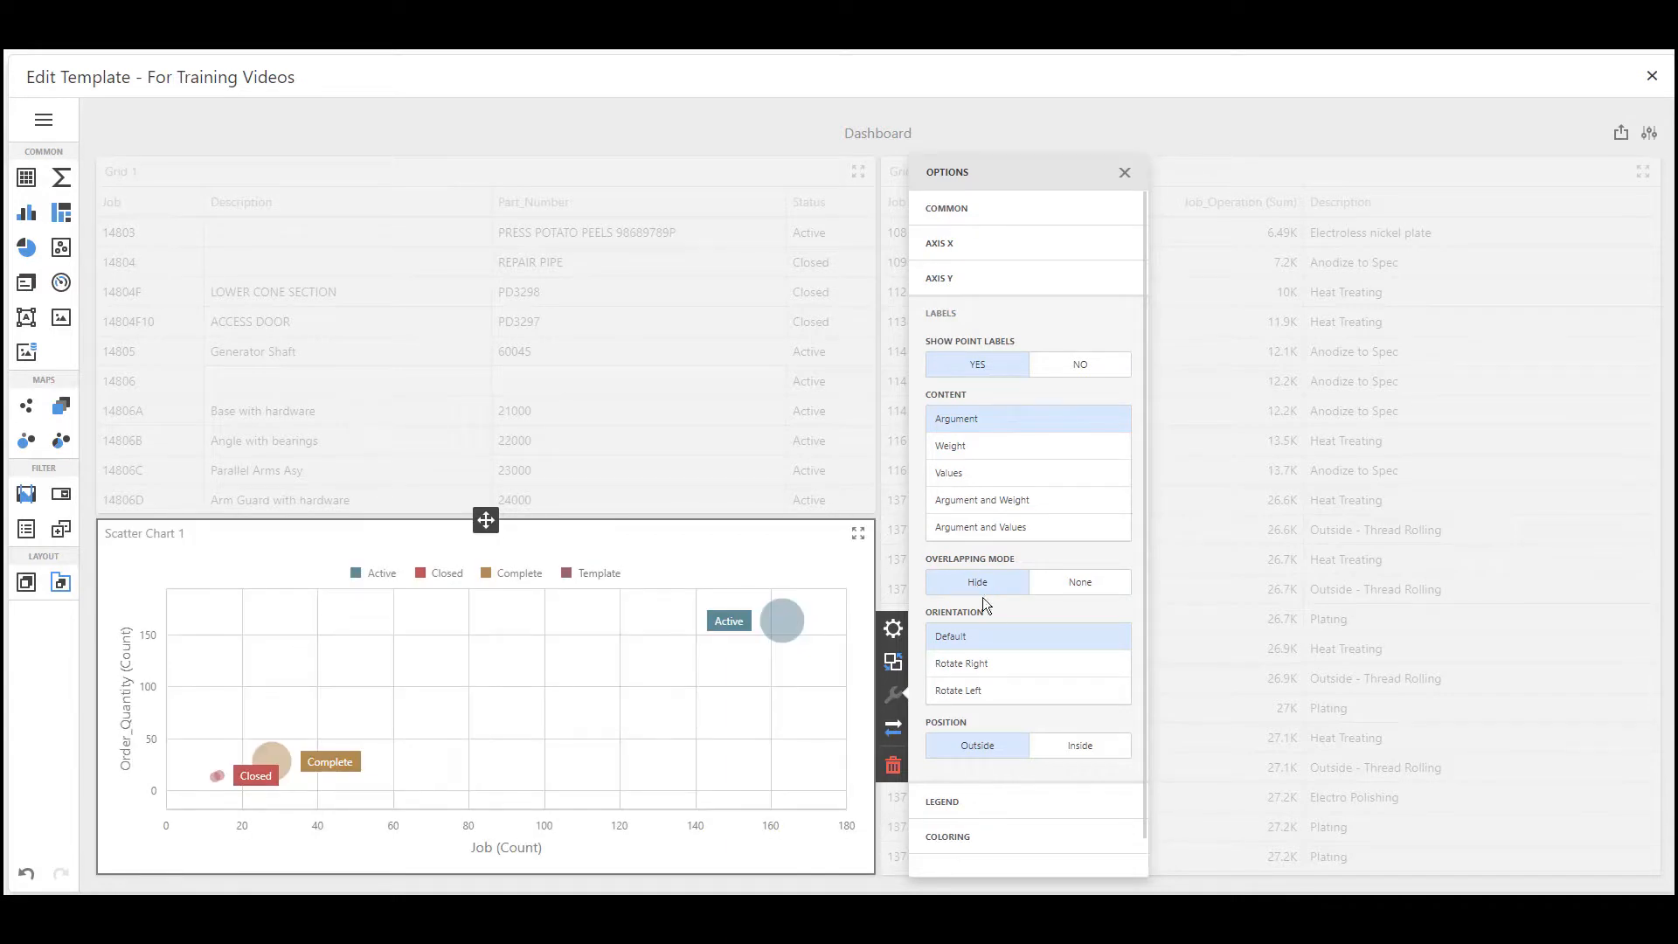
Try the Rotate Right and Rotate Left orientations on the point labels, then restore Default
{"action": "left_click", "coordinate": [990, 667]}
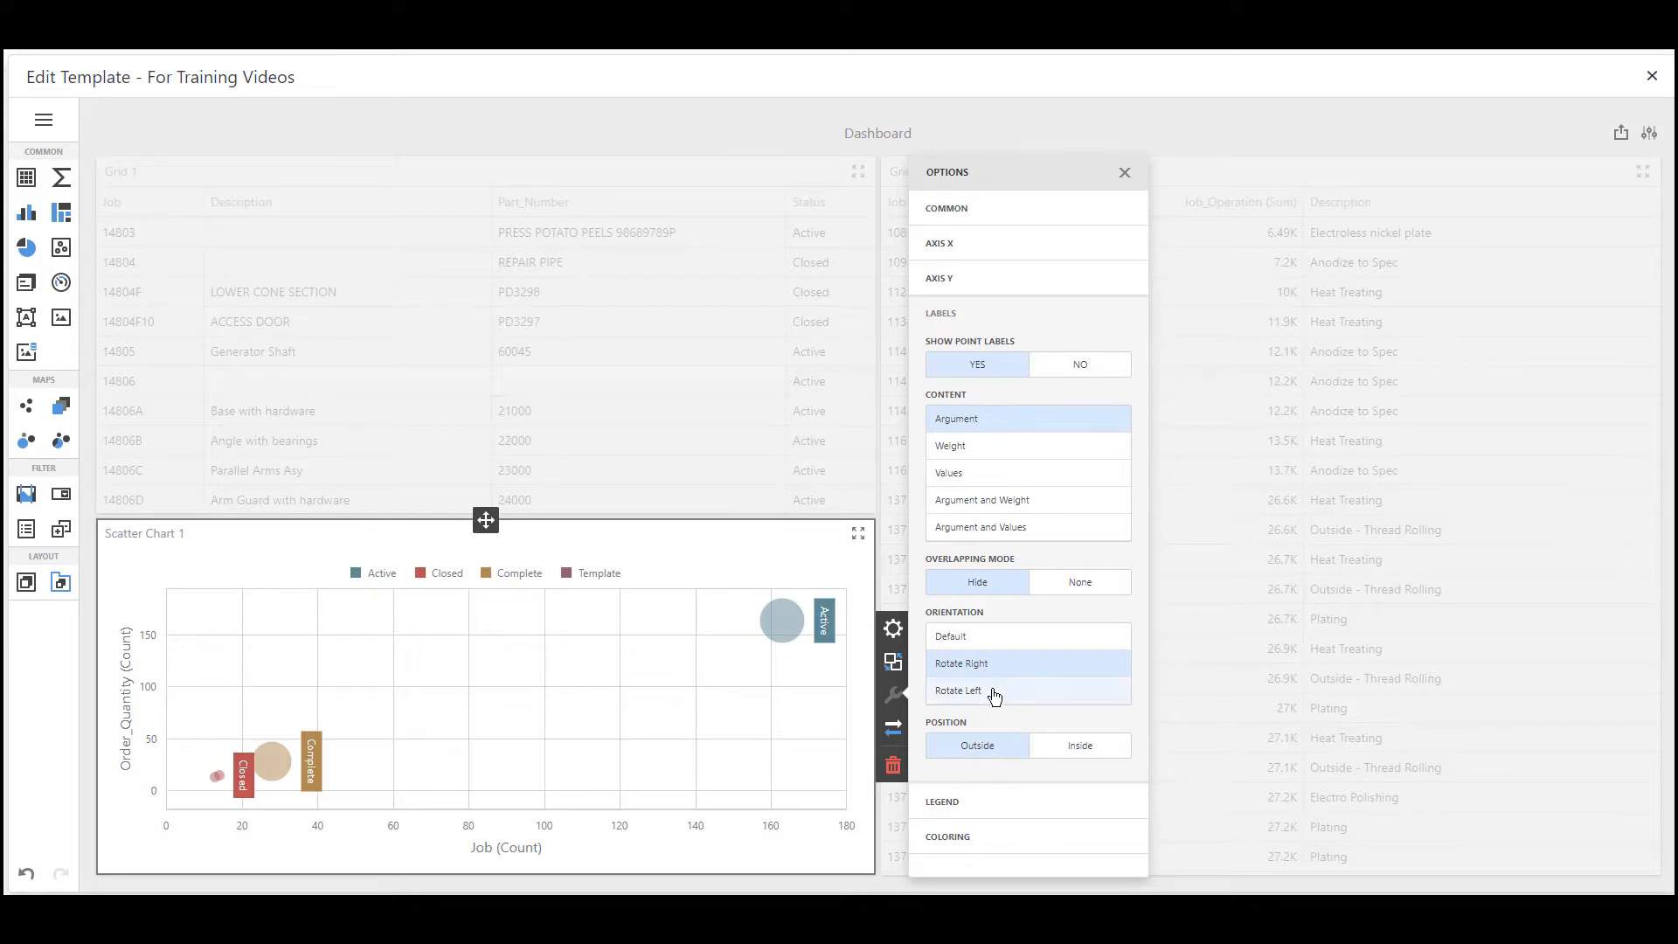
{"action": "left_click", "coordinate": [994, 693]}
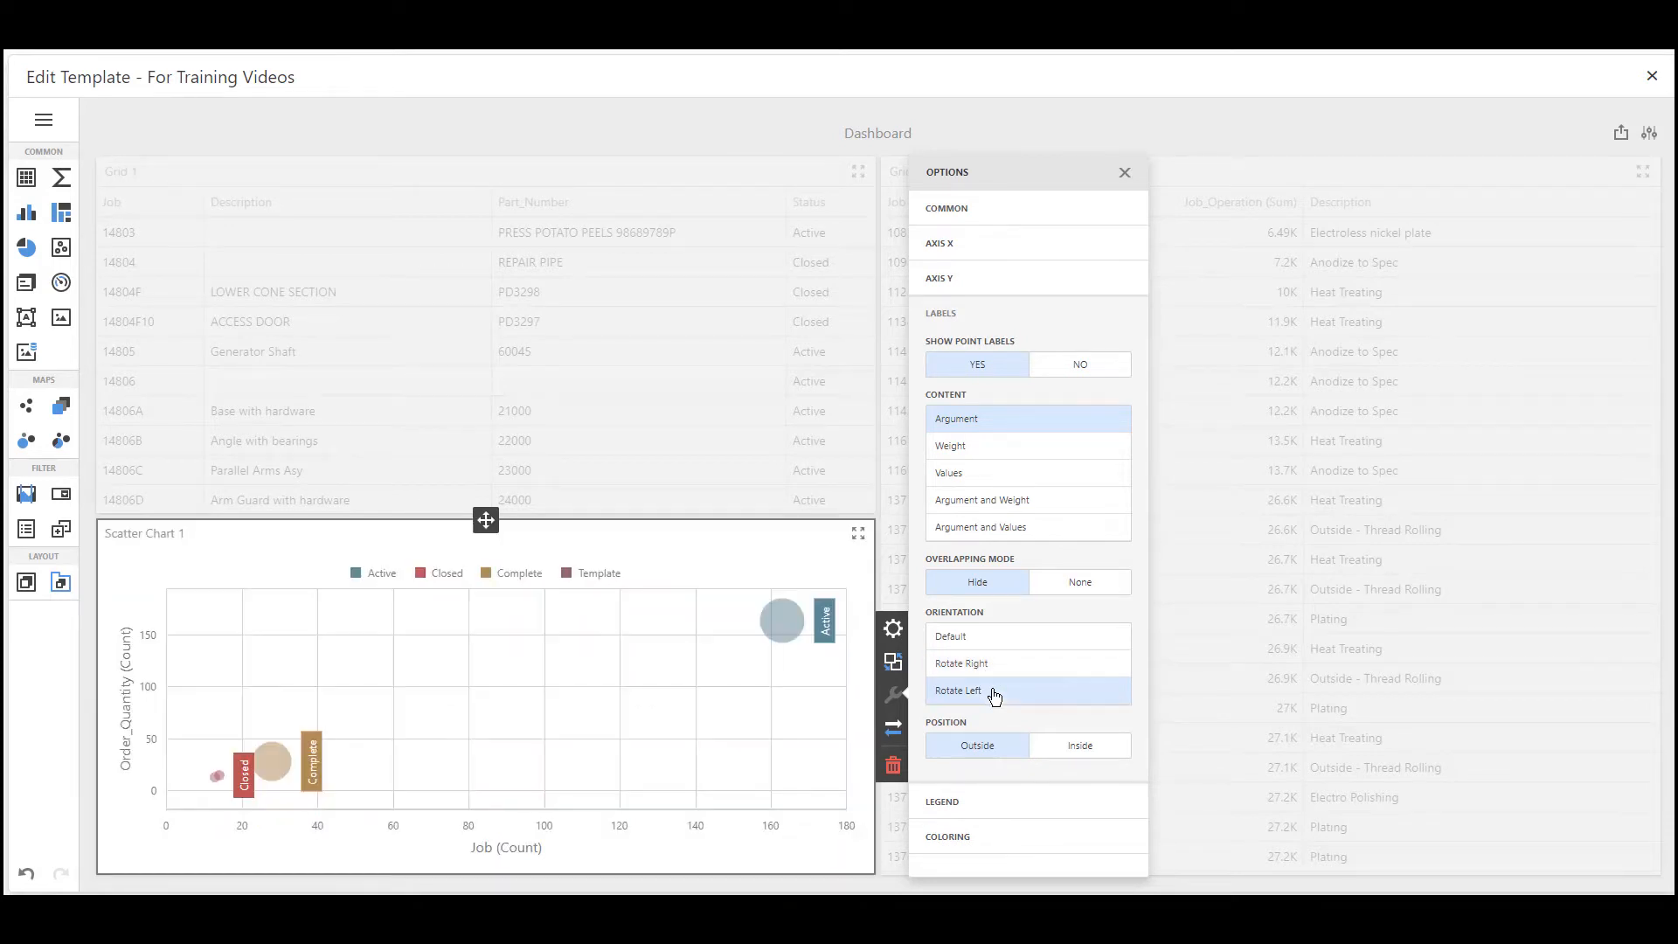
{"action": "left_click", "coordinate": [992, 645]}
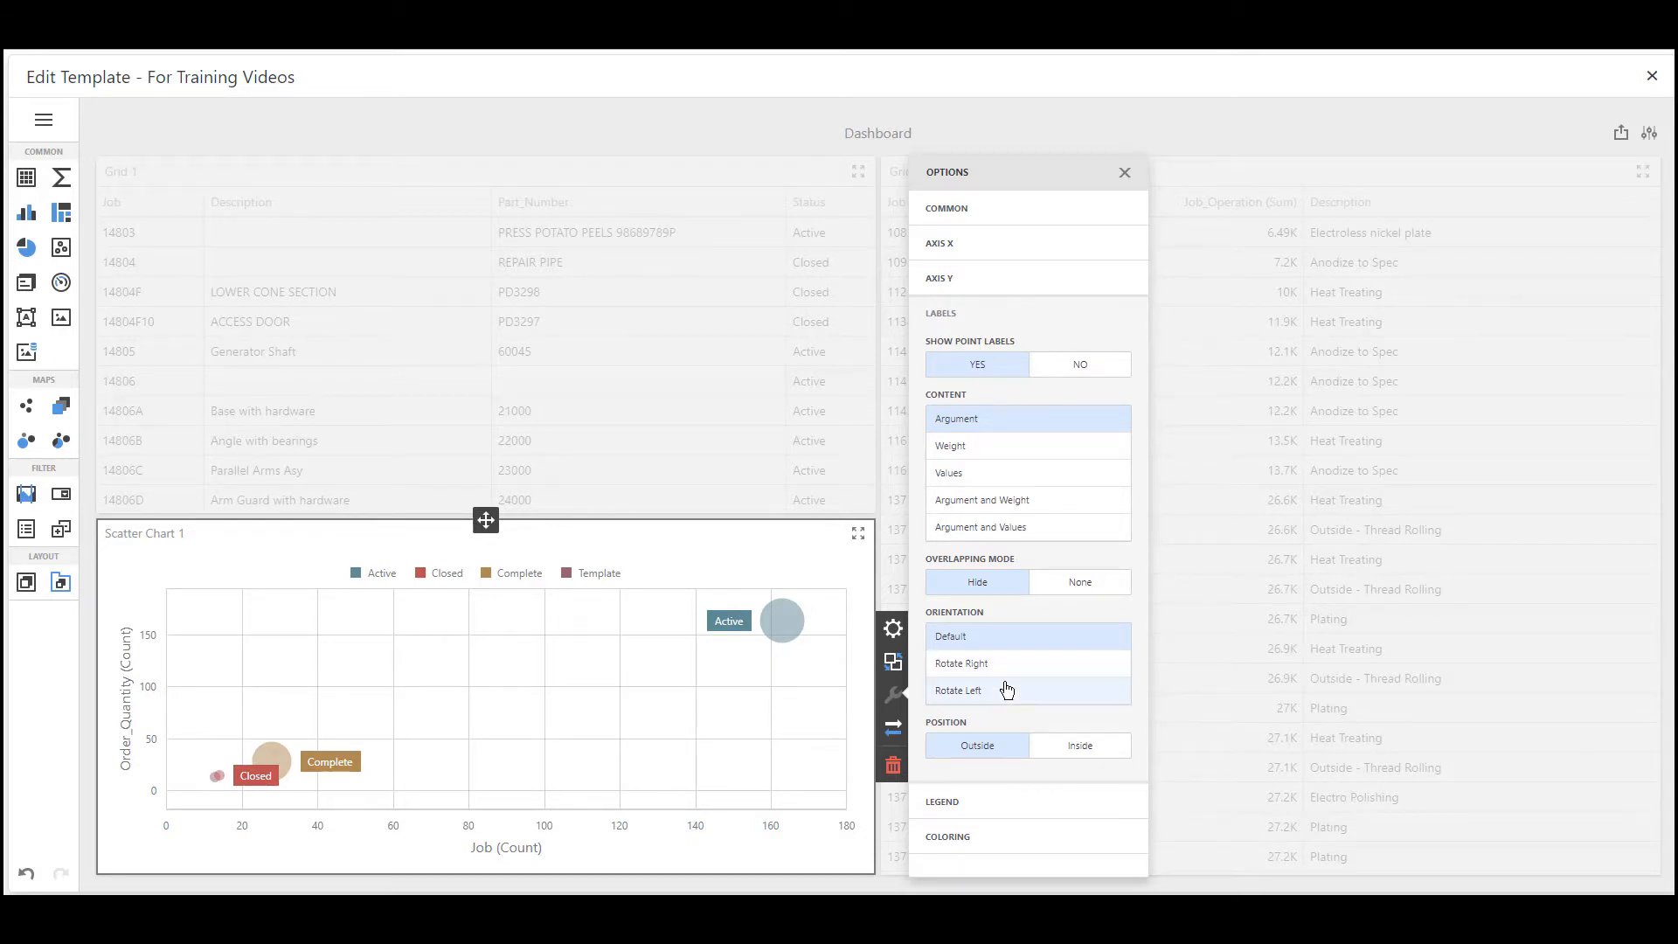
Set the position of the scatter chart's point labels to Inside
{"action": "left_click", "coordinate": [1093, 750]}
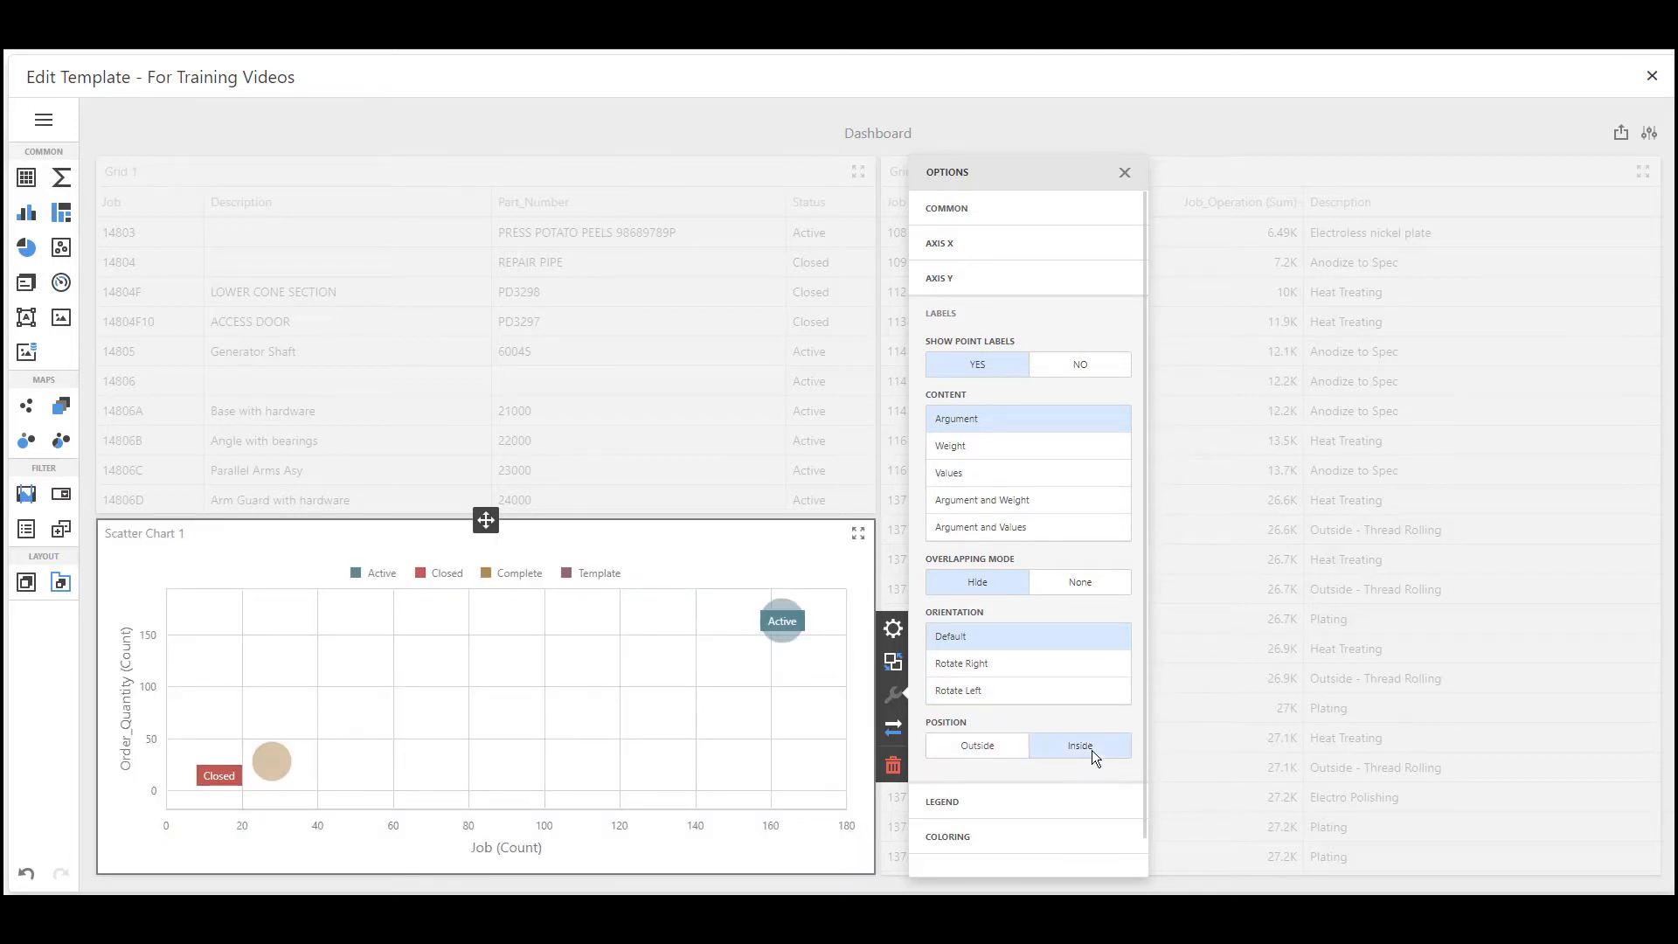